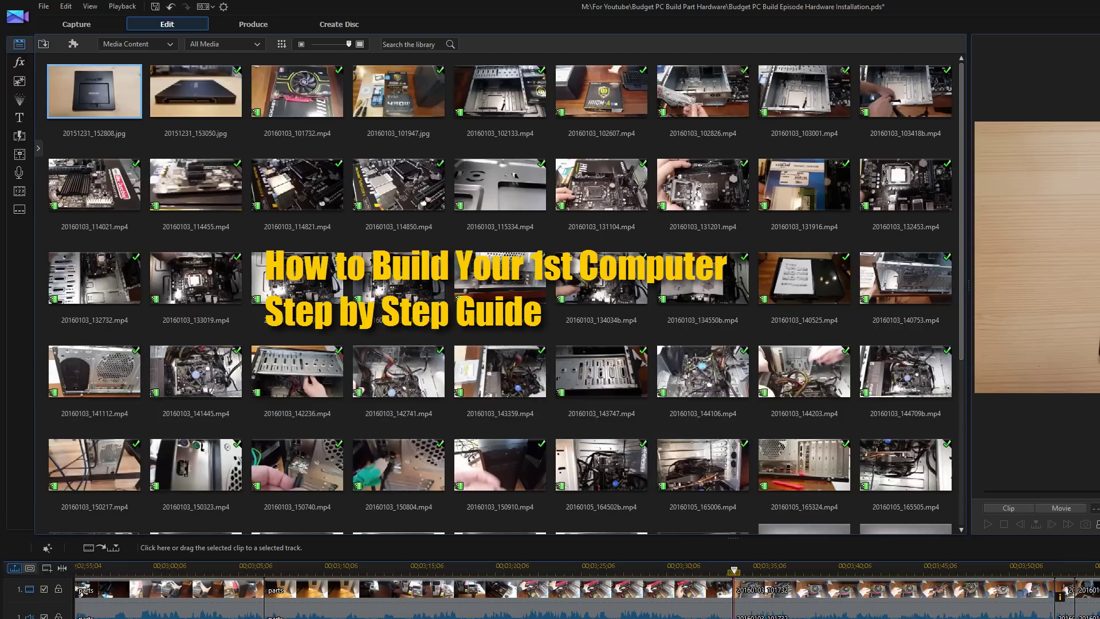
Step: Switch to the blank Excel workbook beside the Word graphics card list and widen column A for the card names
key("alt+Tab")
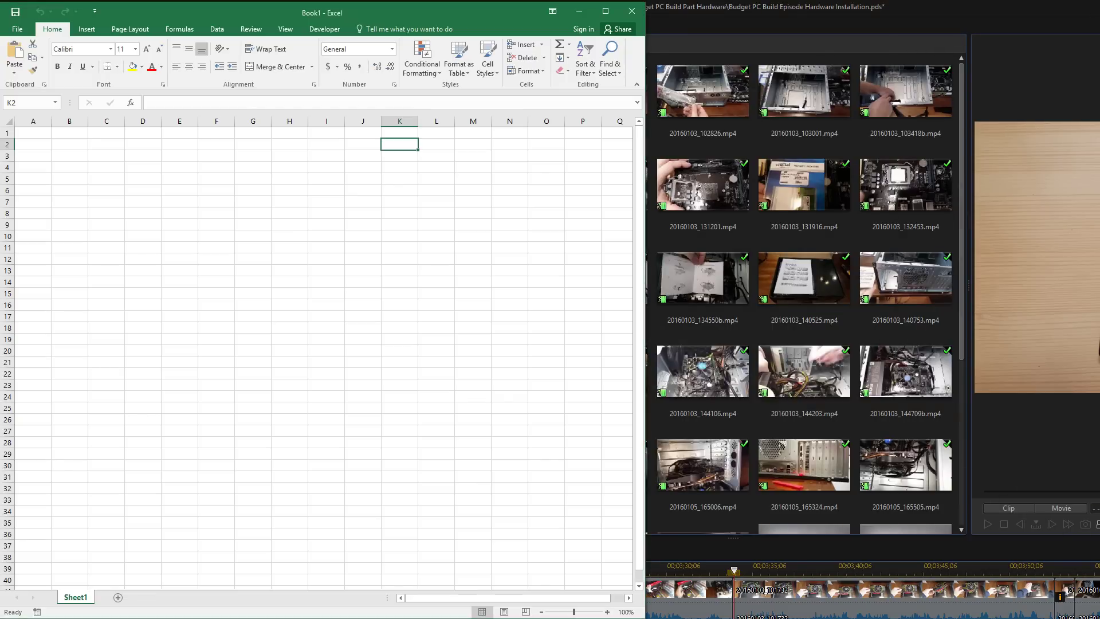
key("alt+Tab")
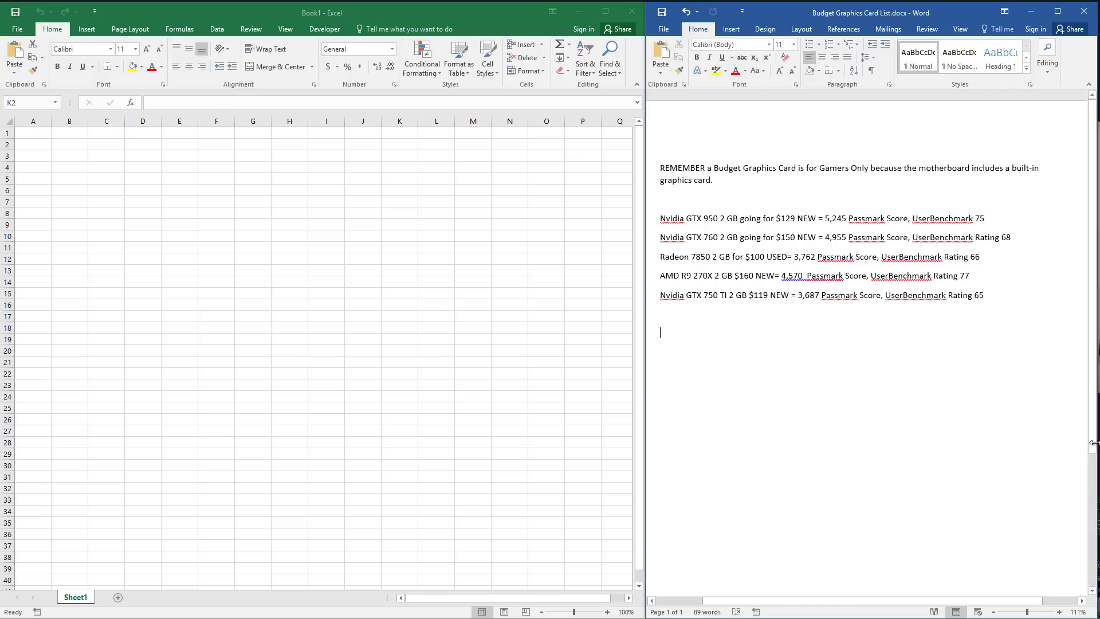
key("alt+Tab")
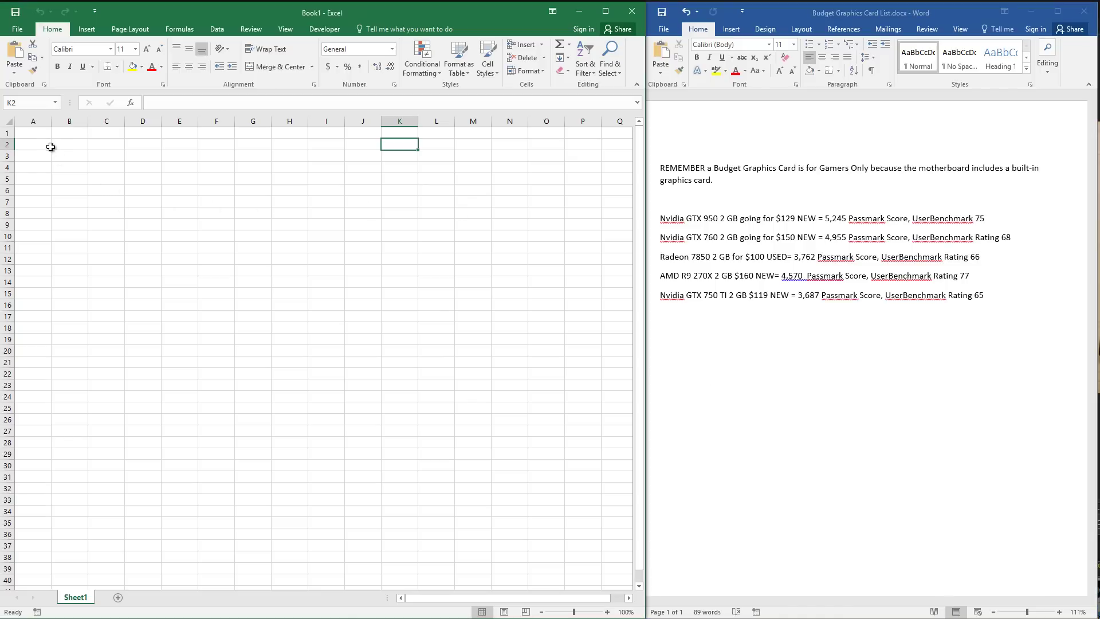
left_click_drag(52, 120, 109, 121)
left_click(96, 154)
left_click(95, 142)
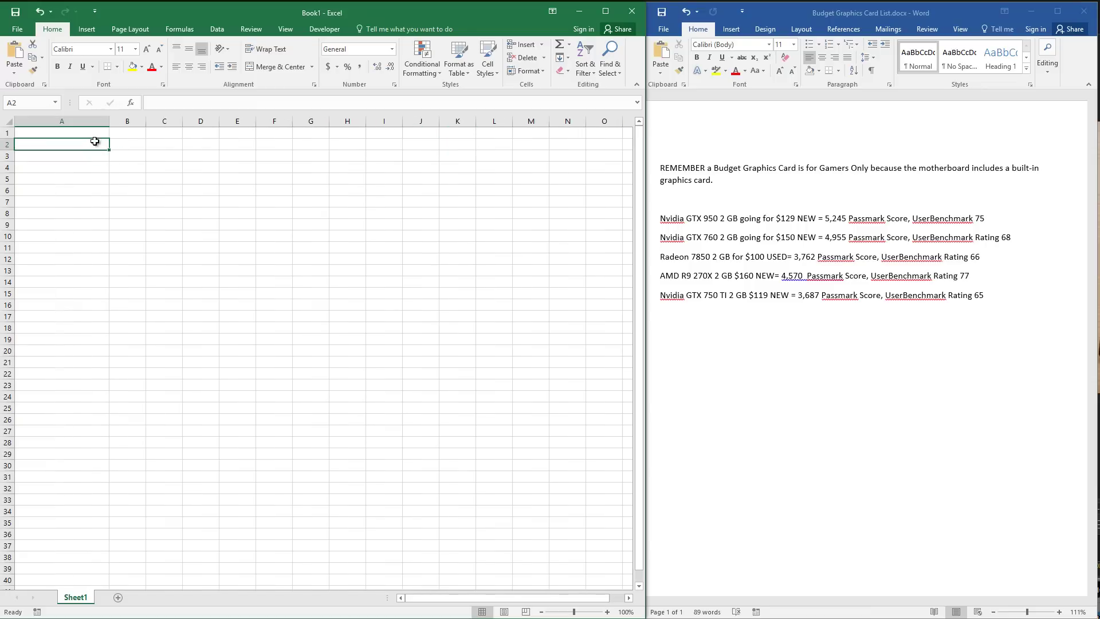
Step: Copy the name Nvidia GTX 950 from the Word list into cell A2 of the Excel sheet
key("alt+Tab")
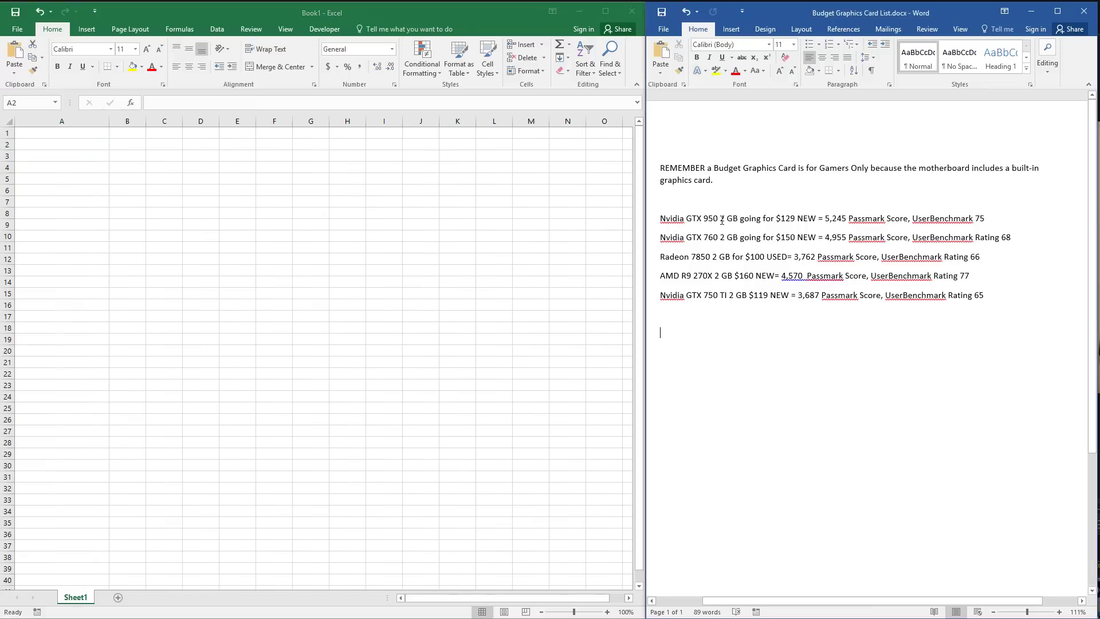
left_click_drag(722, 220, 660, 220)
key("ctrl+c")
key("alt+Tab")
key("ctrl+v")
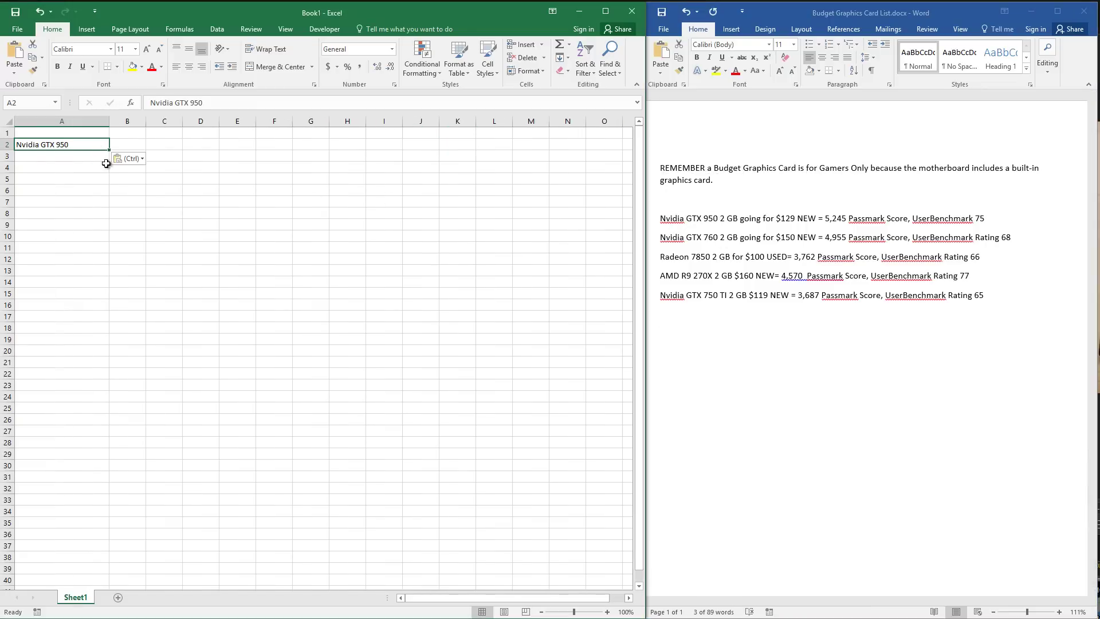
Step: Add the column headers Memory GB in B1 and Price in C1
left_click(668, 255)
left_click(138, 145)
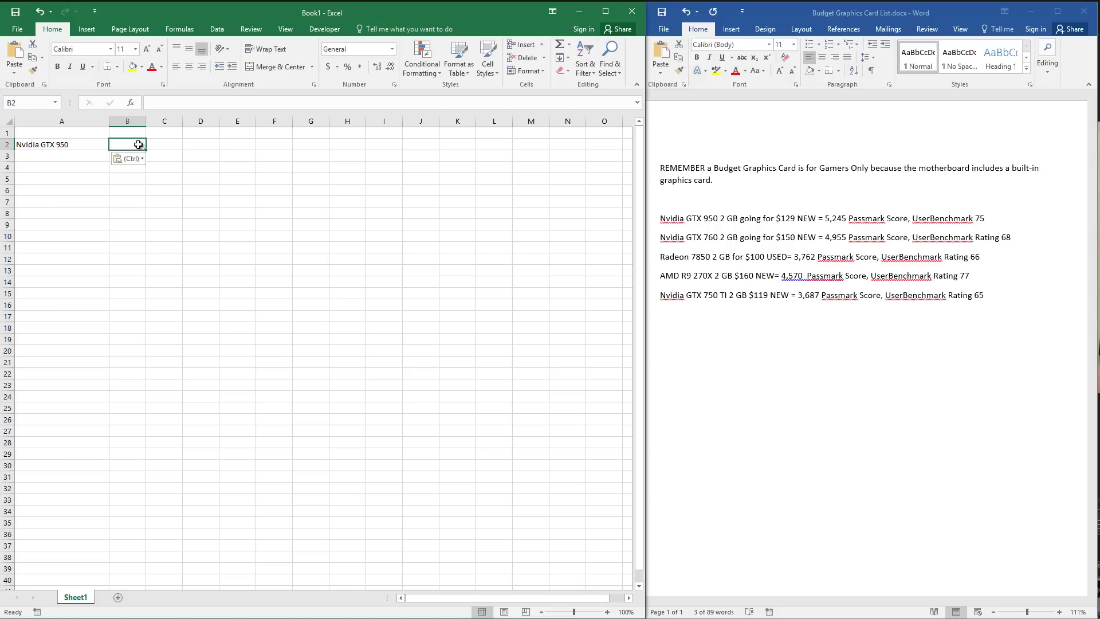
left_click(127, 133)
type("Memory GB")
left_click(189, 133)
type("Price")
Step: Enter the prices 129, 150, 100, 160 and 119, add Passmark and UserBenchmark columns with the Word list's scores, and label Video Card and (Used)
key("Return")
type("129")
key("Return")
type("150")
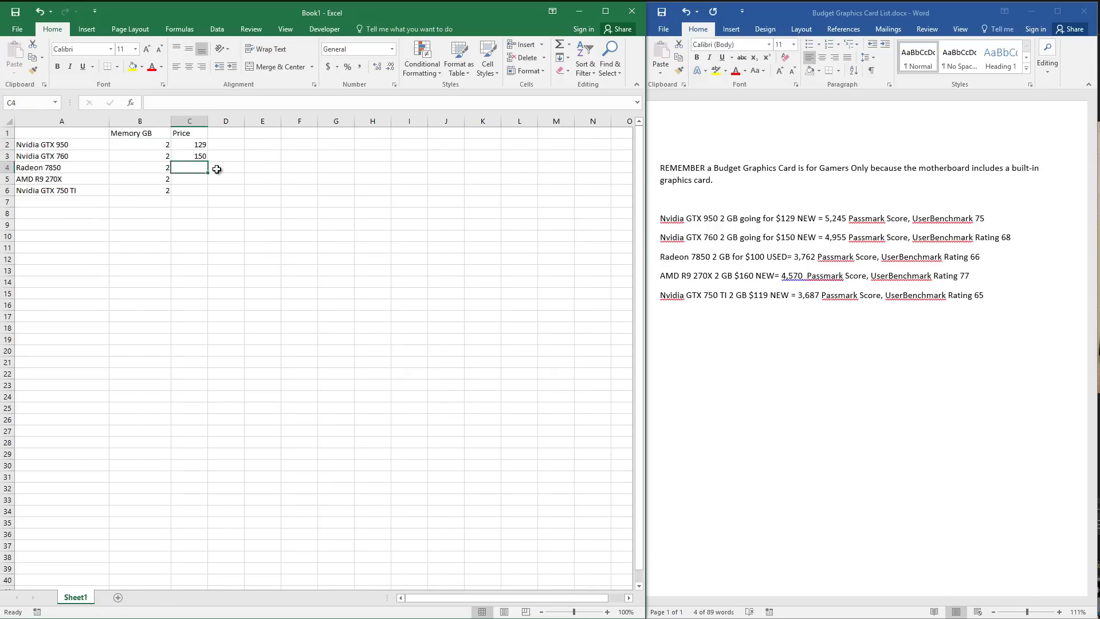
type("100 160 119Passmark 5245 4955 3762 4570 3687UserBenchmark 75 68 66 77 65Video Card (Used)")
Step: Add the line "Let's Make A Chart! :)" below the opening paragraph of the Word document
left_click(724, 182)
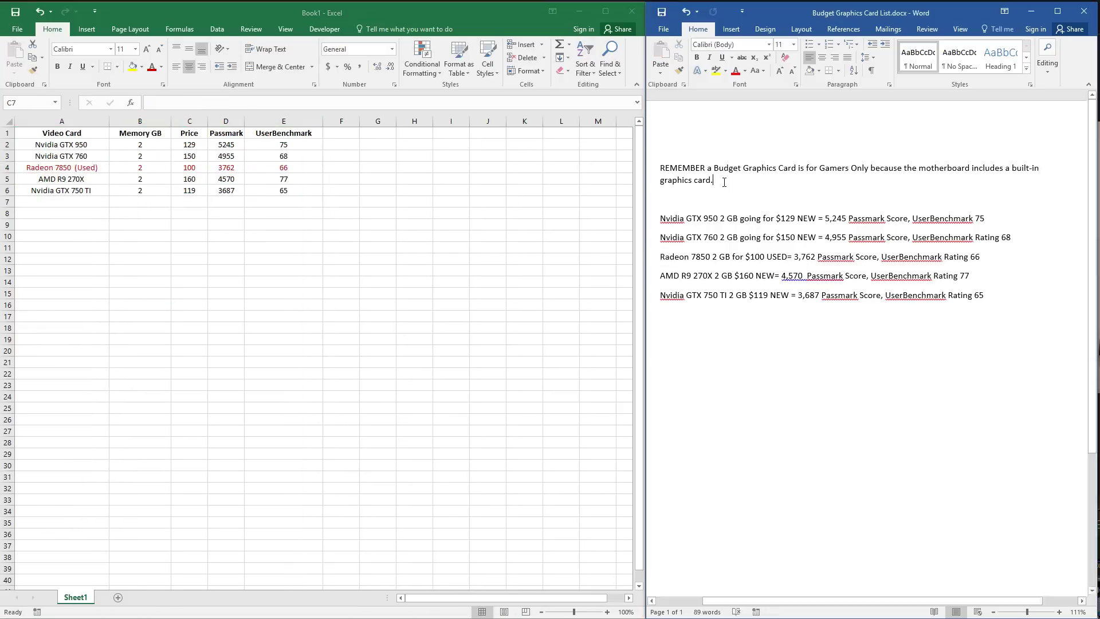
key("Return")
key("Return")
type("Let's Make A Chart! :)")
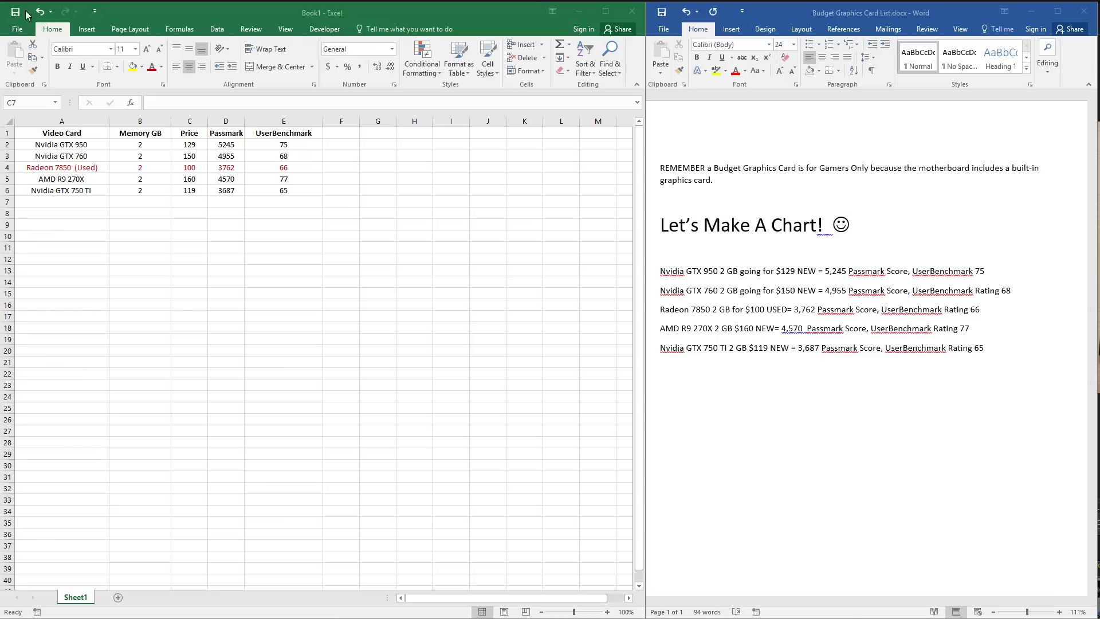
Step: Format the Price column C1:C6 in Excel as Currency with the $ symbol and 0 decimal places
left_click(165, 181)
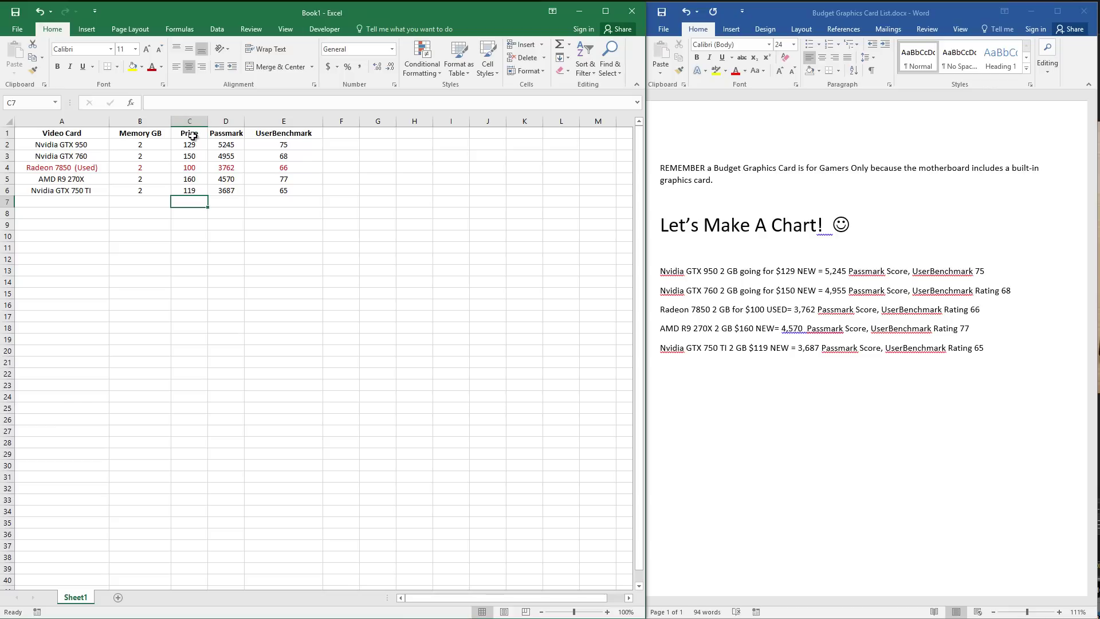
left_click_drag(192, 134, 196, 191)
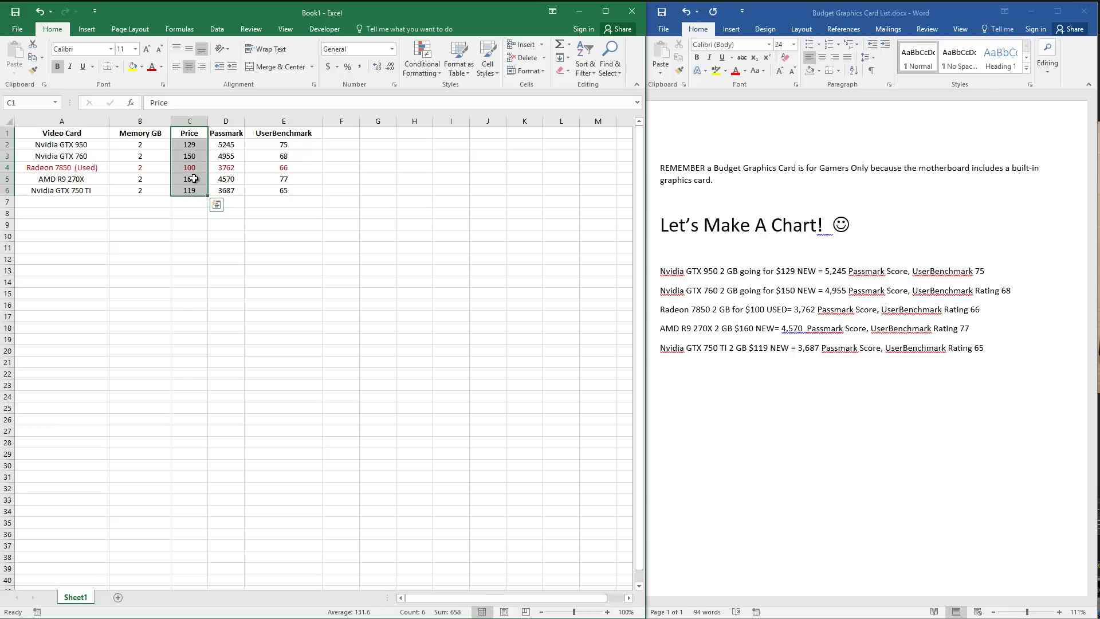
right_click(193, 176)
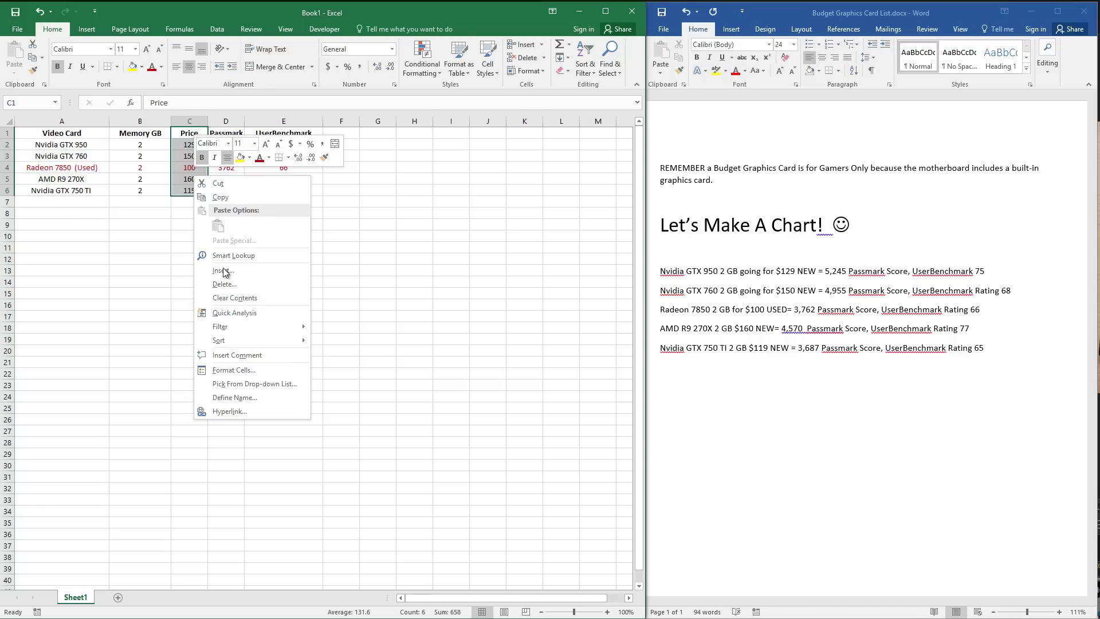
left_click(241, 370)
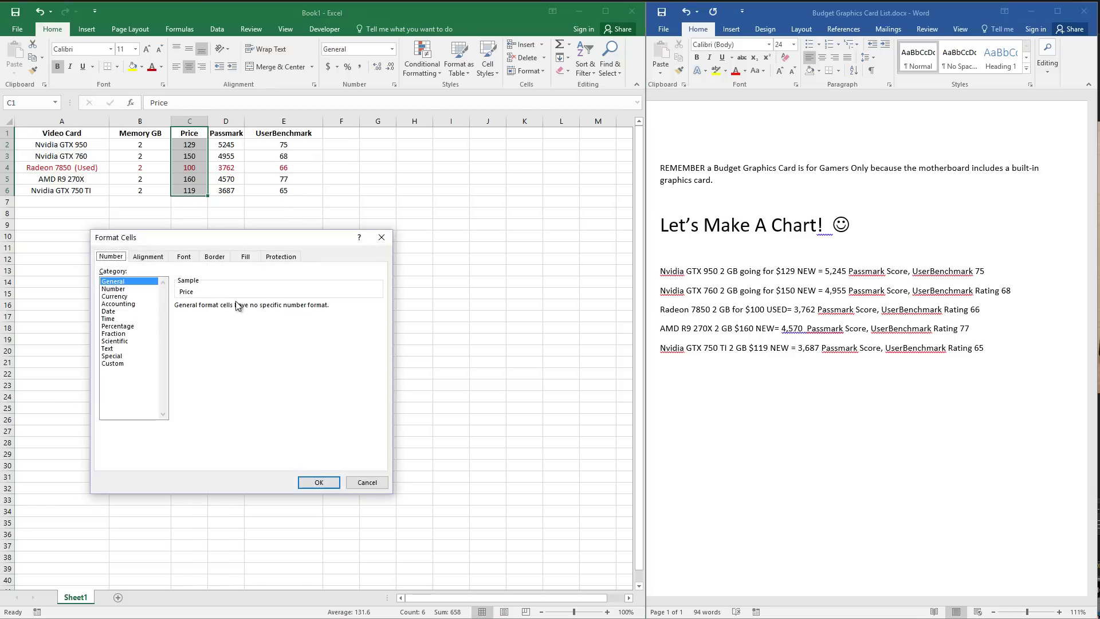
left_click(125, 297)
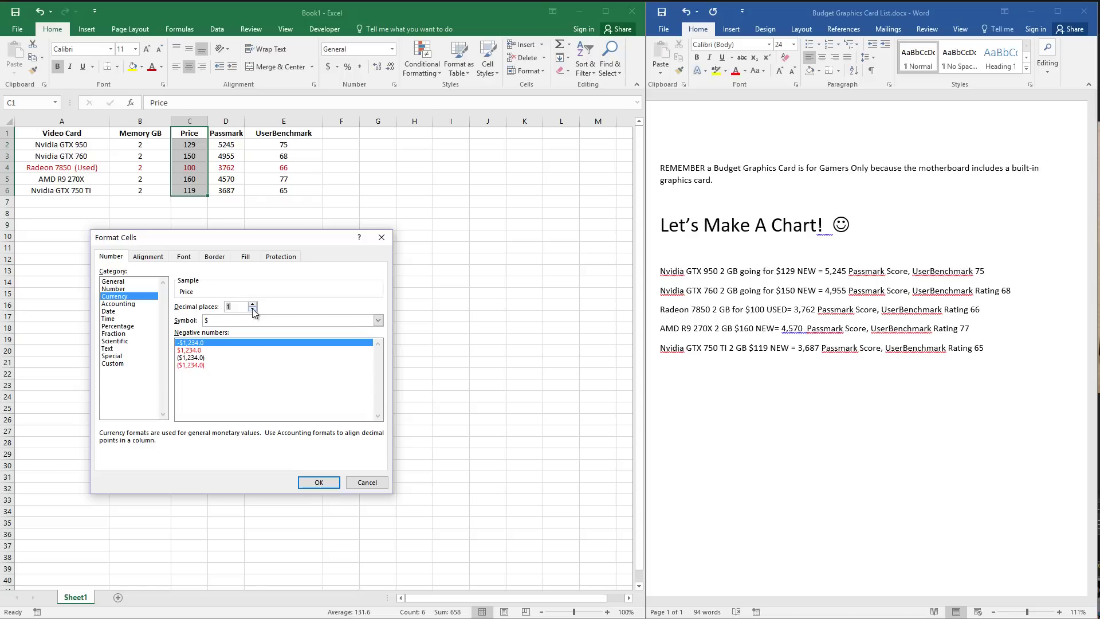
left_click(319, 483)
left_click(271, 324)
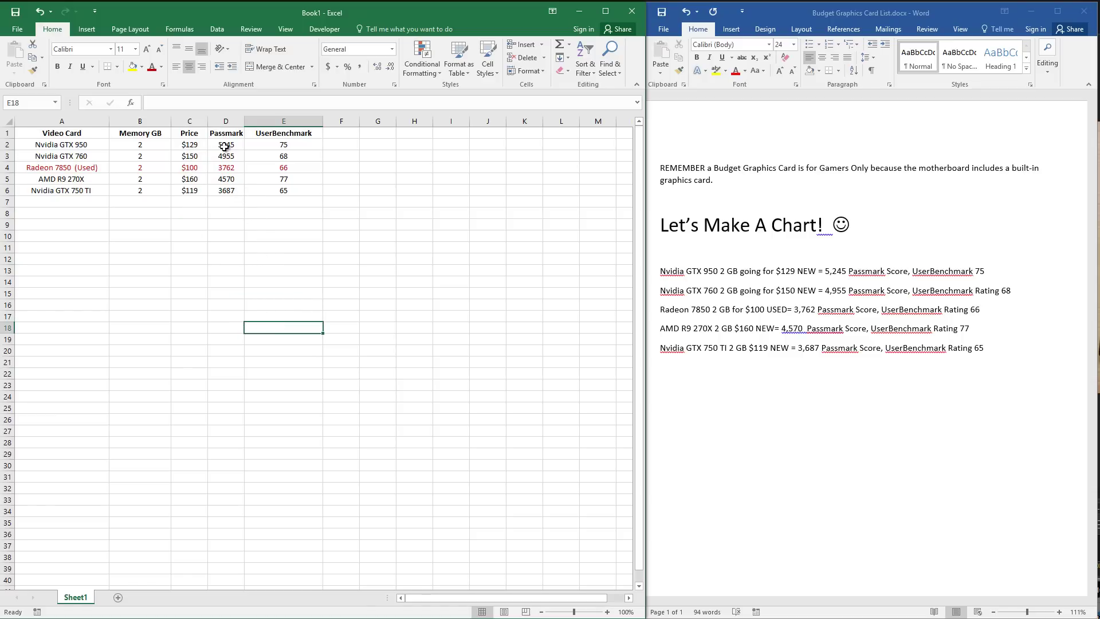
Step: Format the Passmark column D1:D6 as Number with 0 decimal places and the 1000 separator
left_click_drag(224, 136, 230, 190)
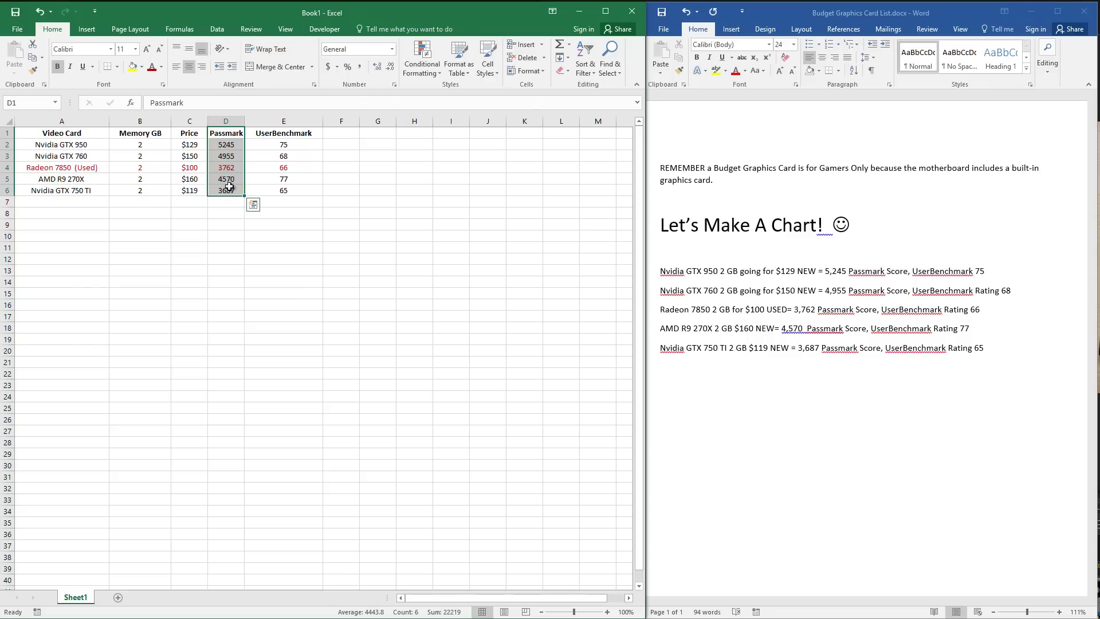
right_click(230, 189)
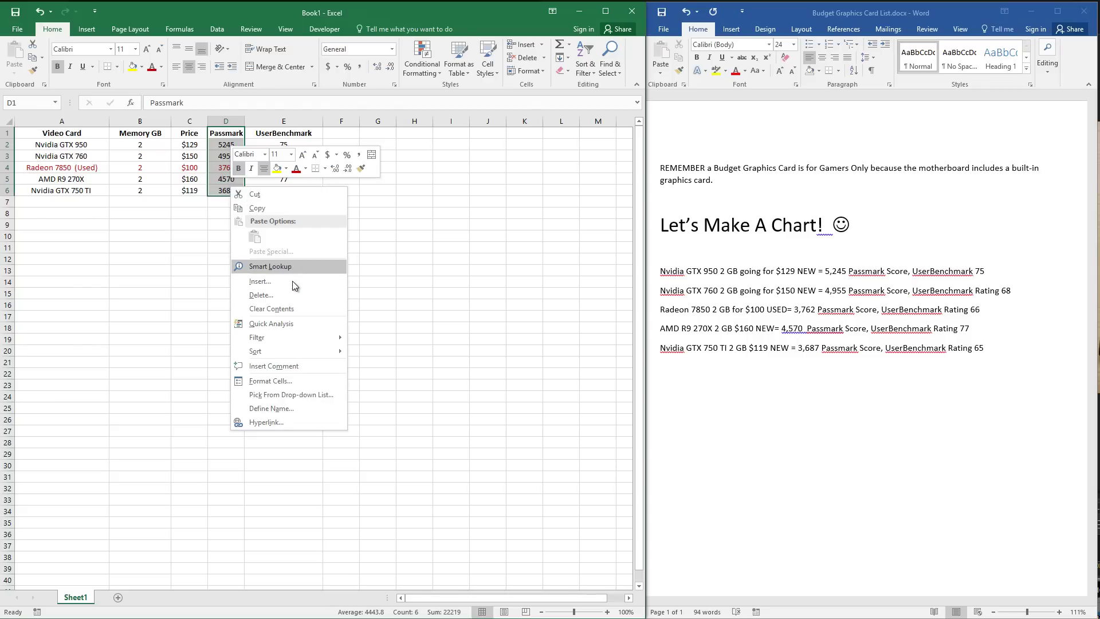
left_click(281, 380)
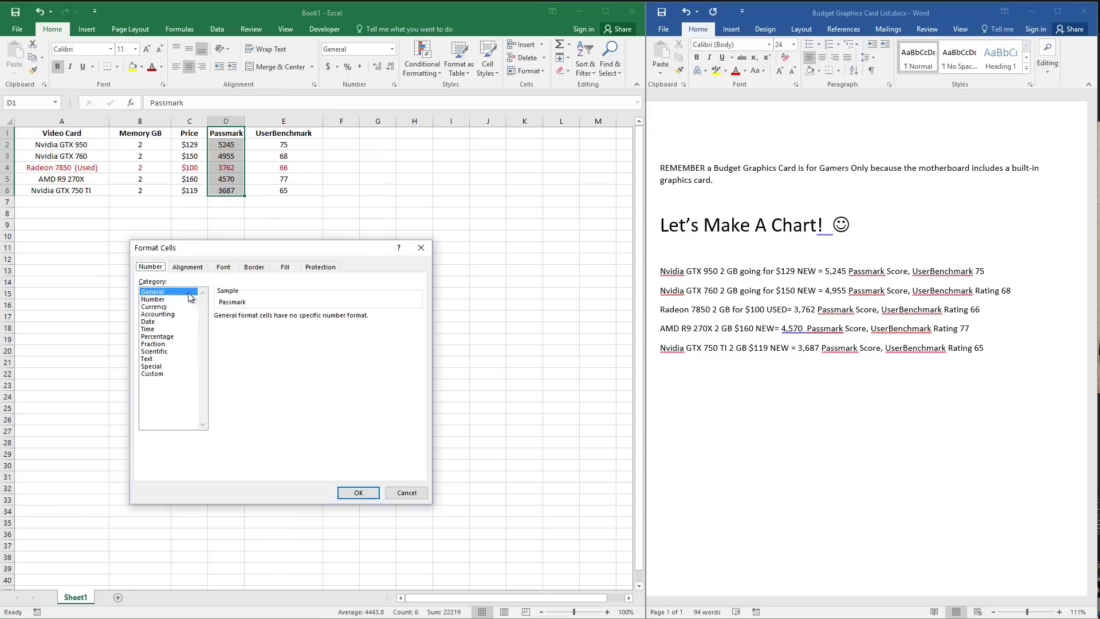
left_click(177, 300)
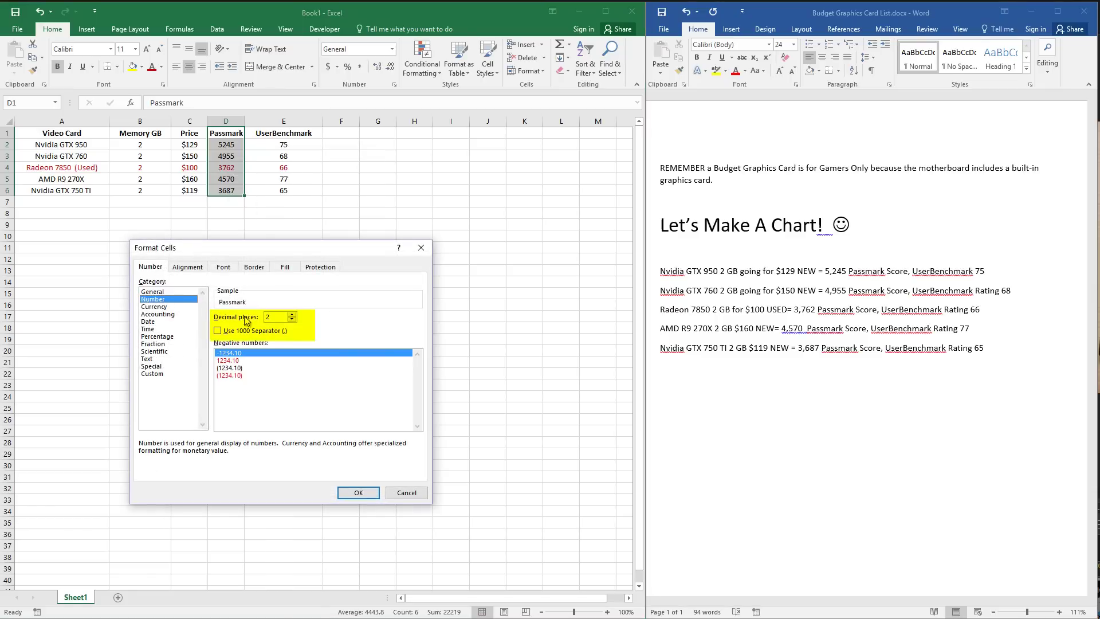
left_click(292, 319)
left_click(292, 320)
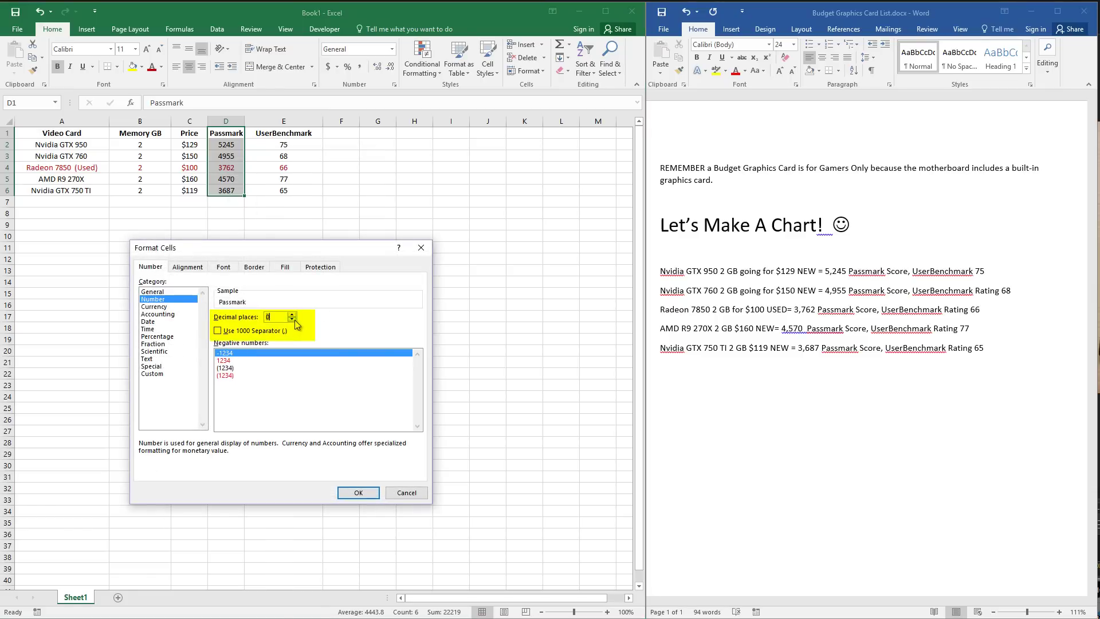
left_click(218, 331)
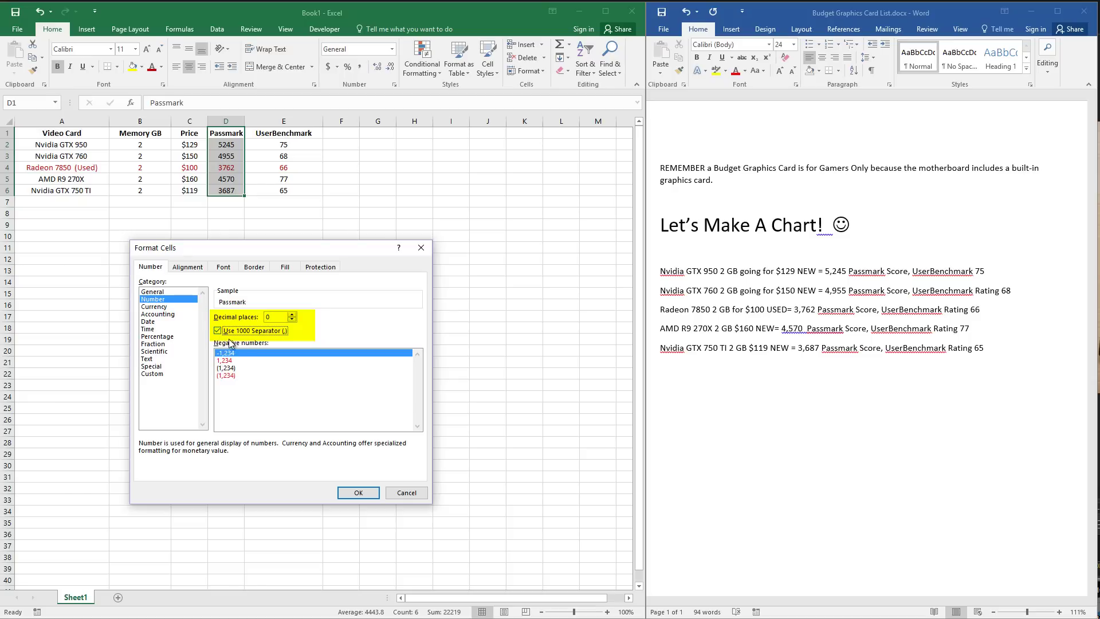
left_click(356, 494)
left_click(301, 306)
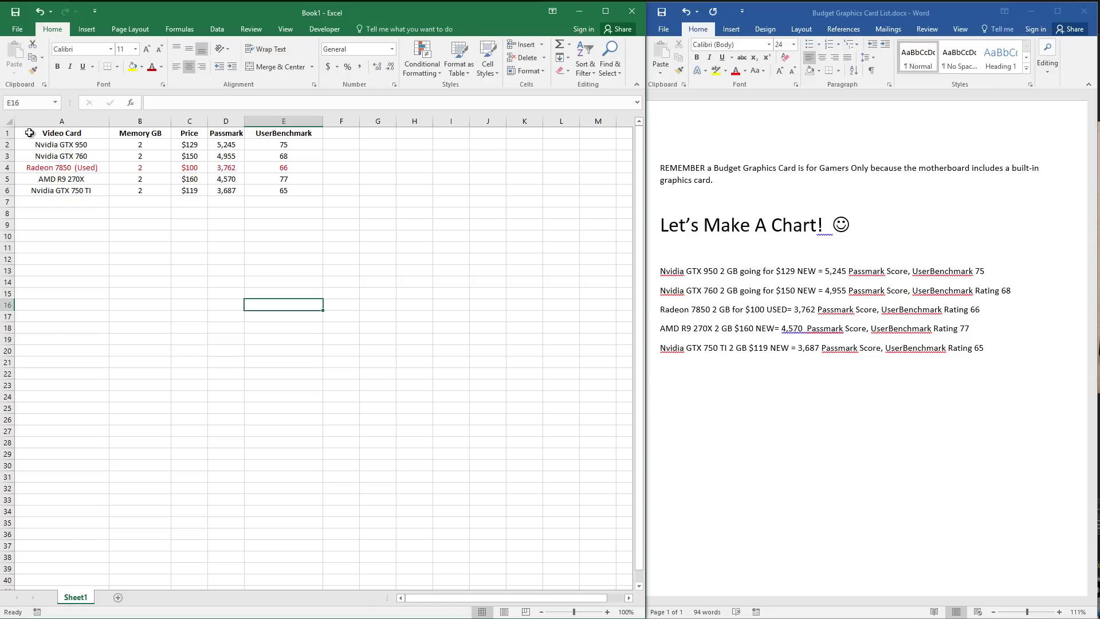
Step: Select the whole table A1:E6 and preview the available column, bar and treemap chart types
left_click_drag(29, 133, 279, 192)
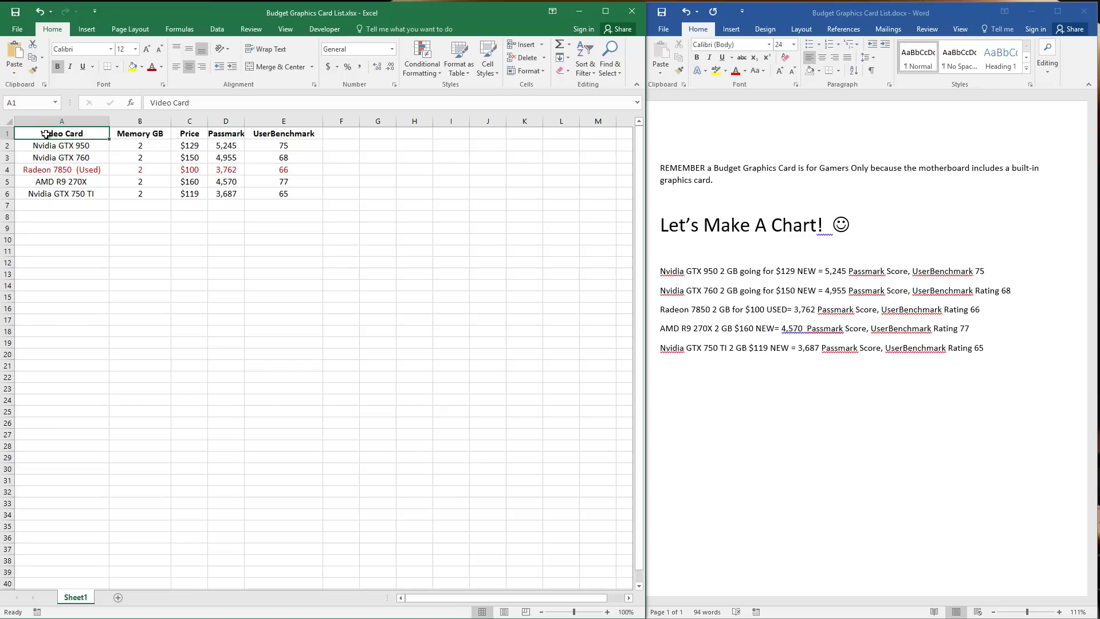
left_click_drag(46, 134, 287, 194)
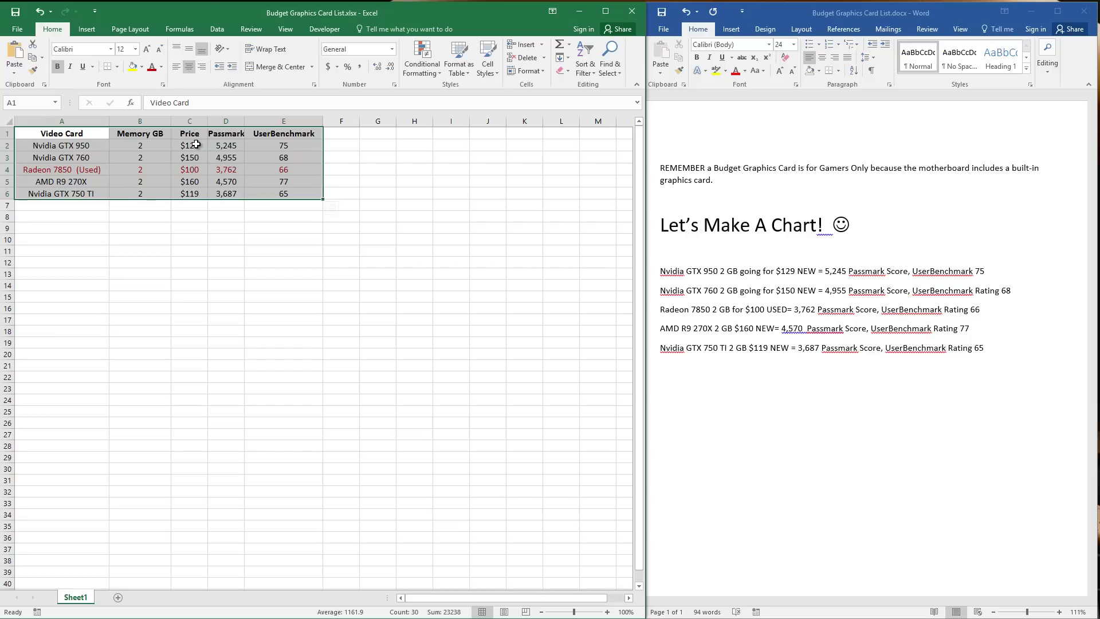
left_click(87, 29)
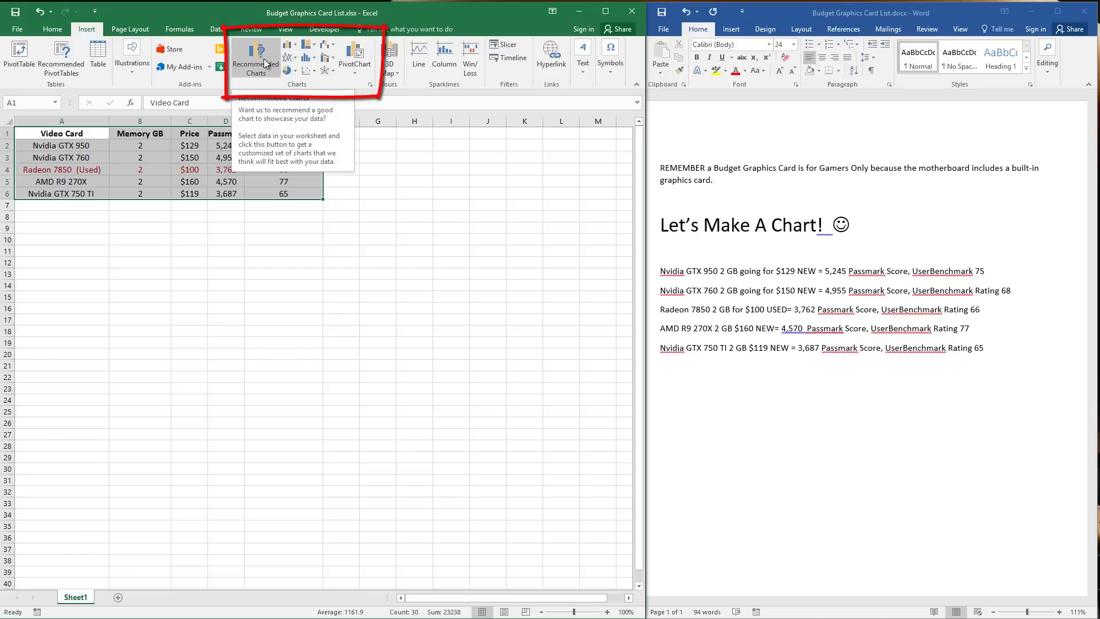
left_click(295, 45)
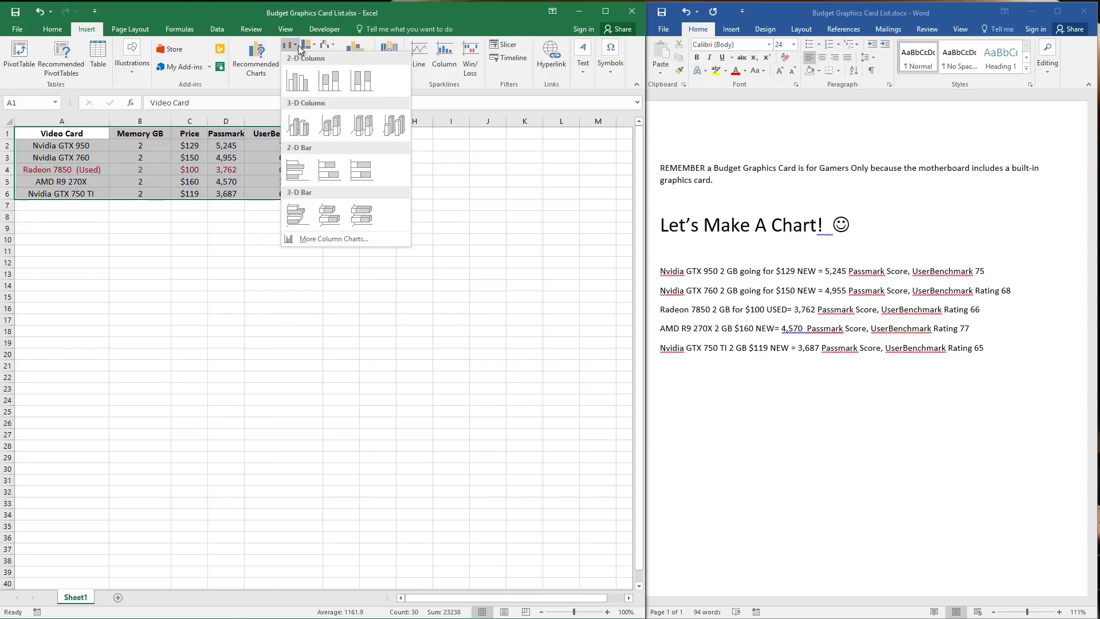
mouse_move(314, 46)
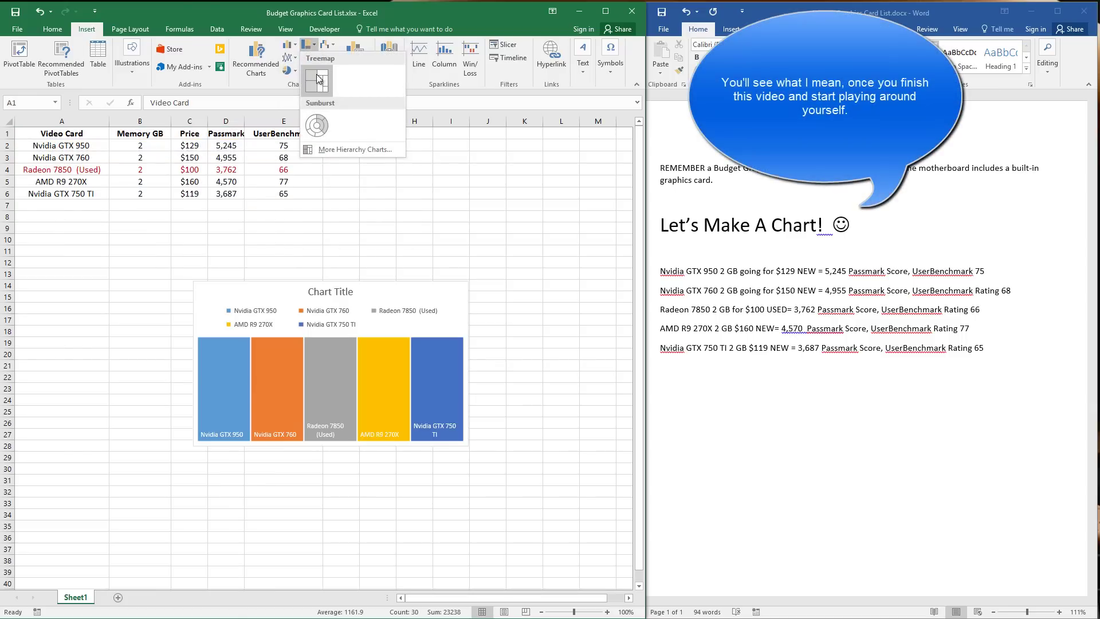
Step: Examine the recommended charts for the table, comparing the bar and column variants in clustered and stacked form
left_click(256, 76)
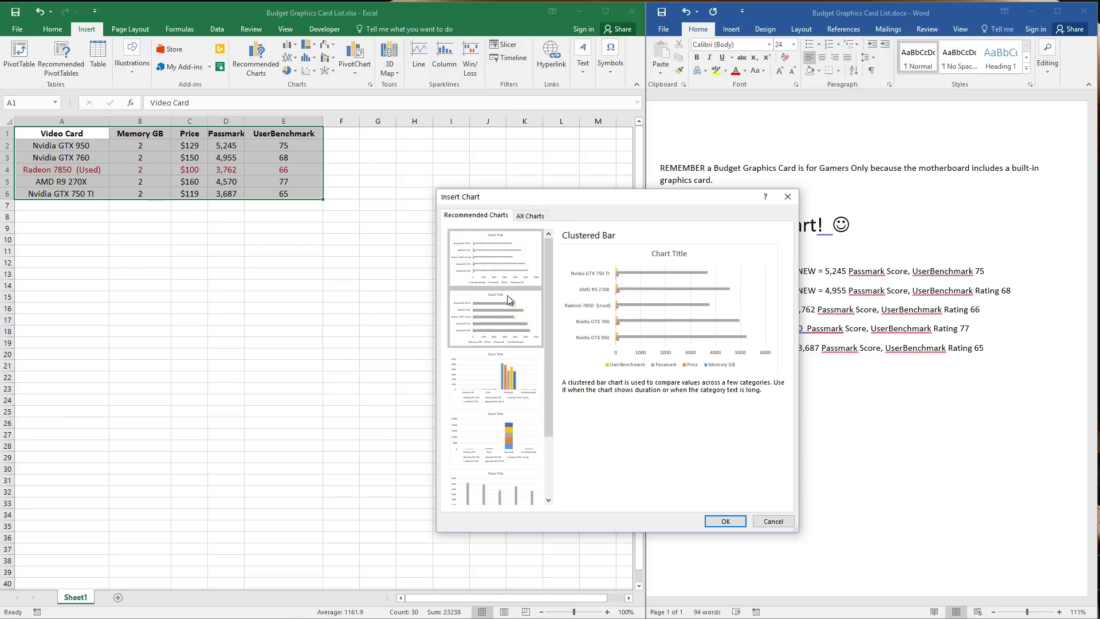
left_click(510, 321)
left_click(510, 375)
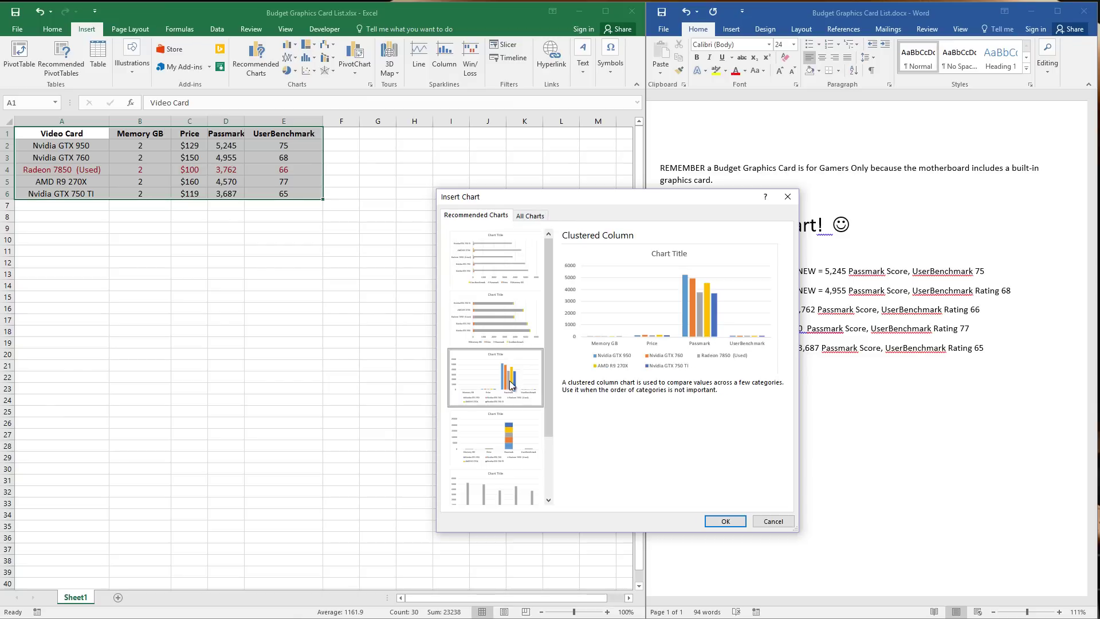
left_click(510, 440)
left_click(496, 321)
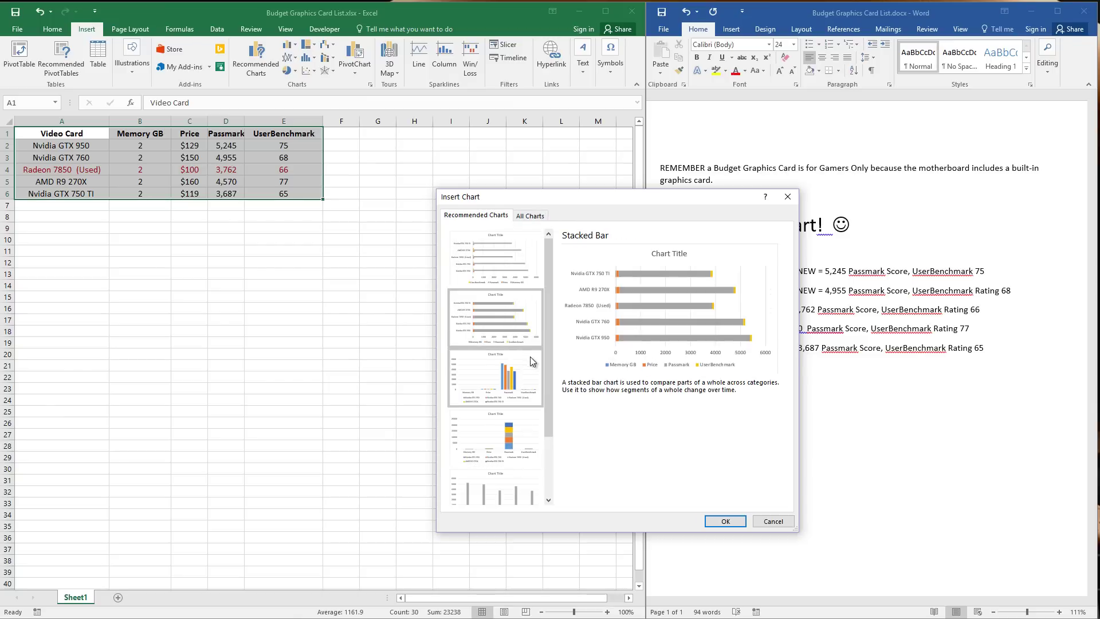
scroll(516, 372, "down", 2)
left_click(514, 422)
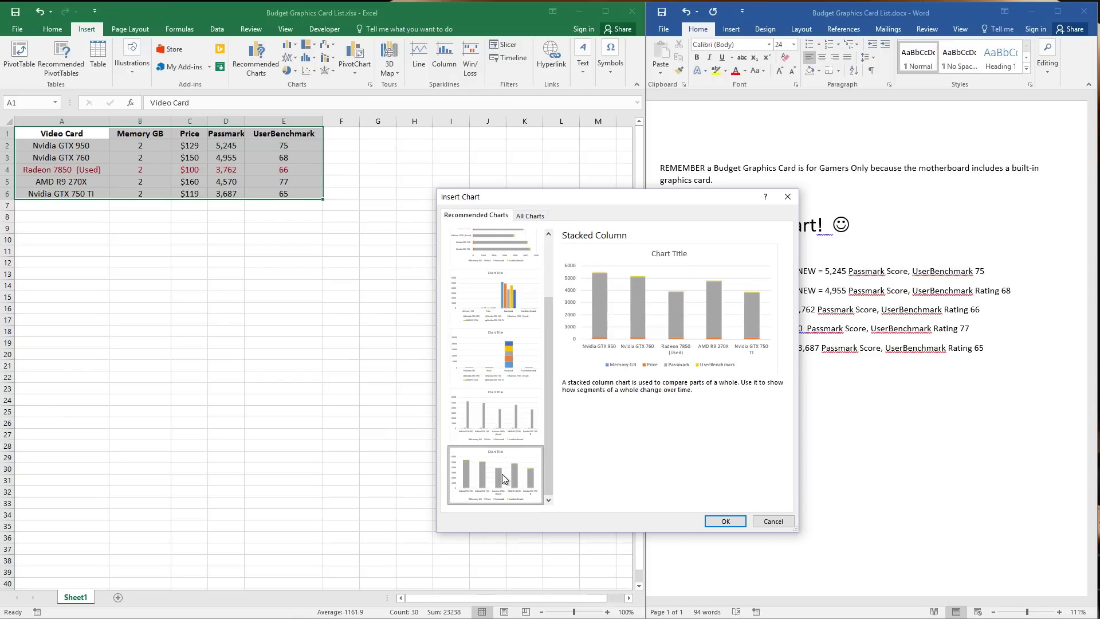
left_click(495, 358)
scroll(485, 299, "up", 2)
Step: Examine the pie chart variants for the table, including 3-D Pie, Bar of Pie and Doughnut, with enlarged previews
left_click(532, 220)
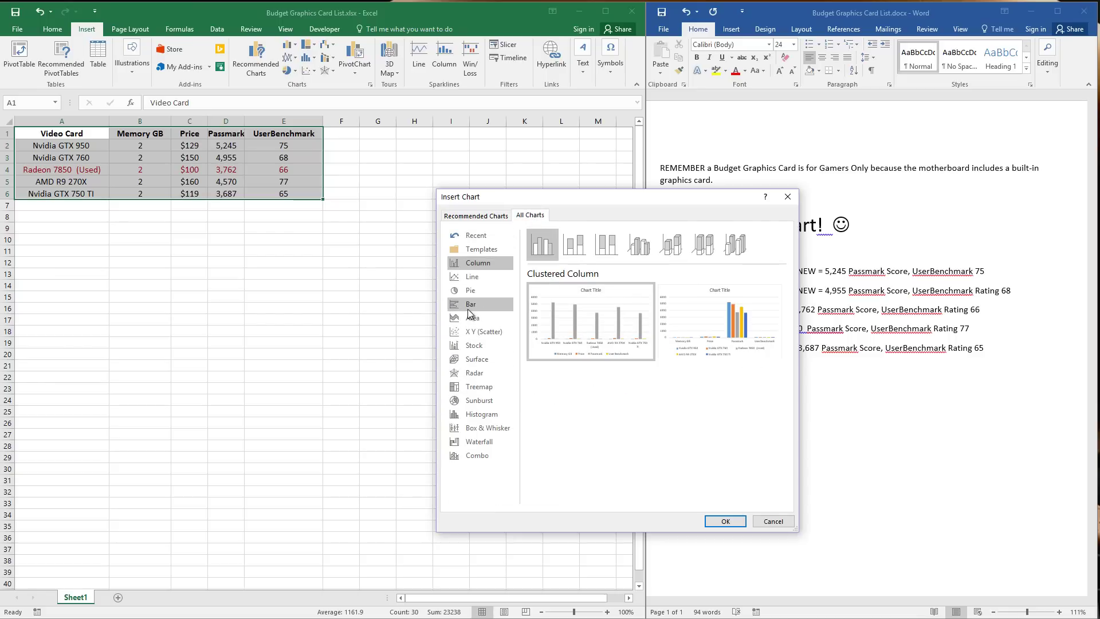
left_click(470, 290)
left_click(575, 246)
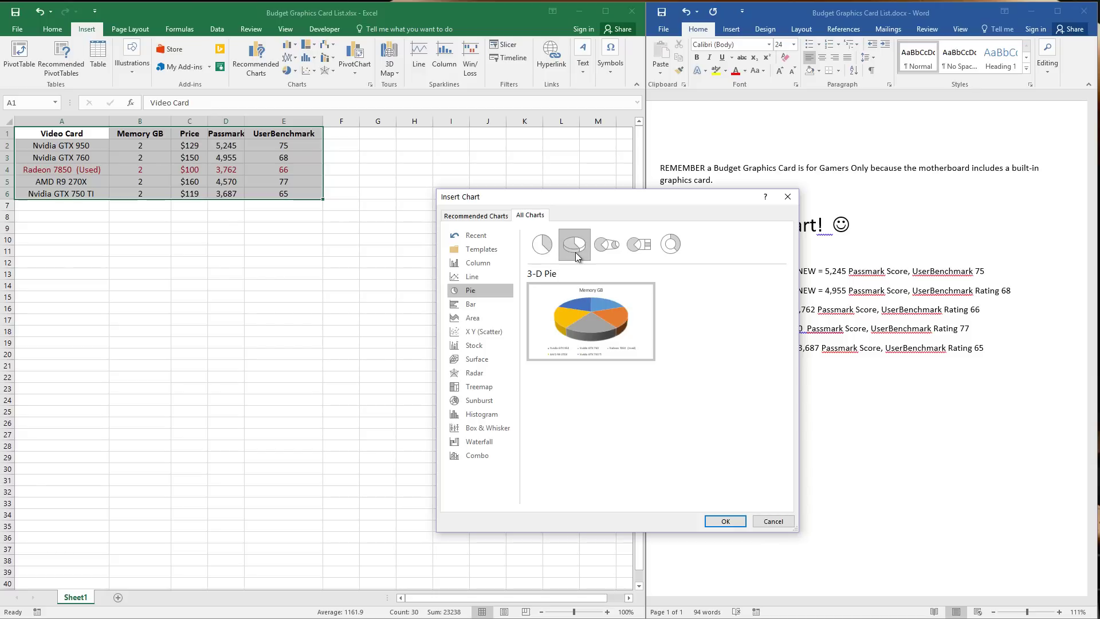
left_click(601, 246)
left_click(642, 247)
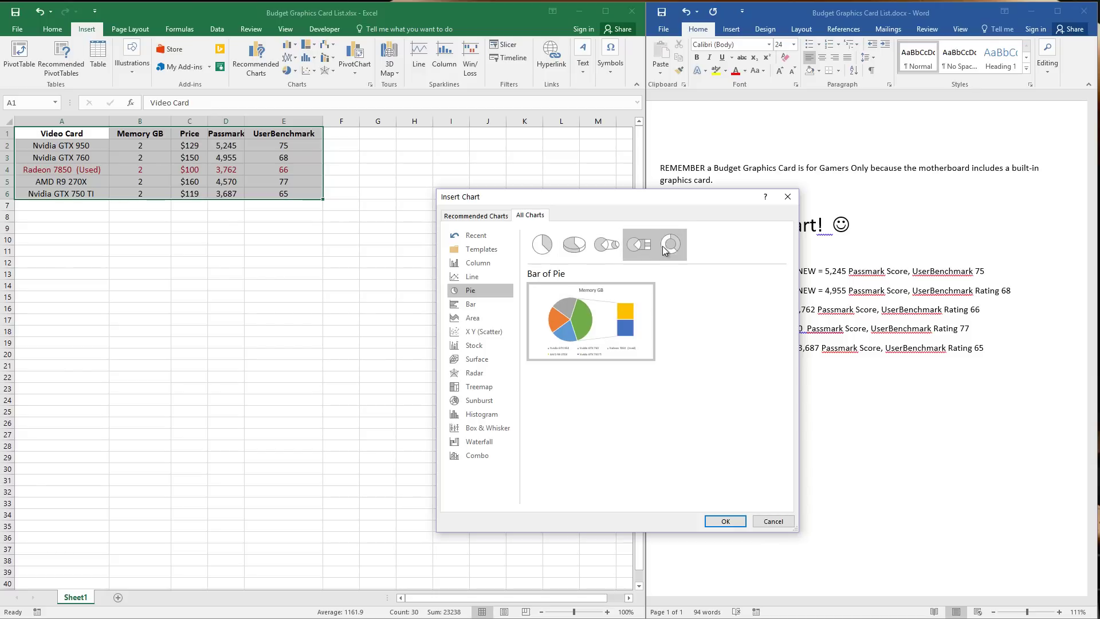
left_click(666, 245)
mouse_move(597, 315)
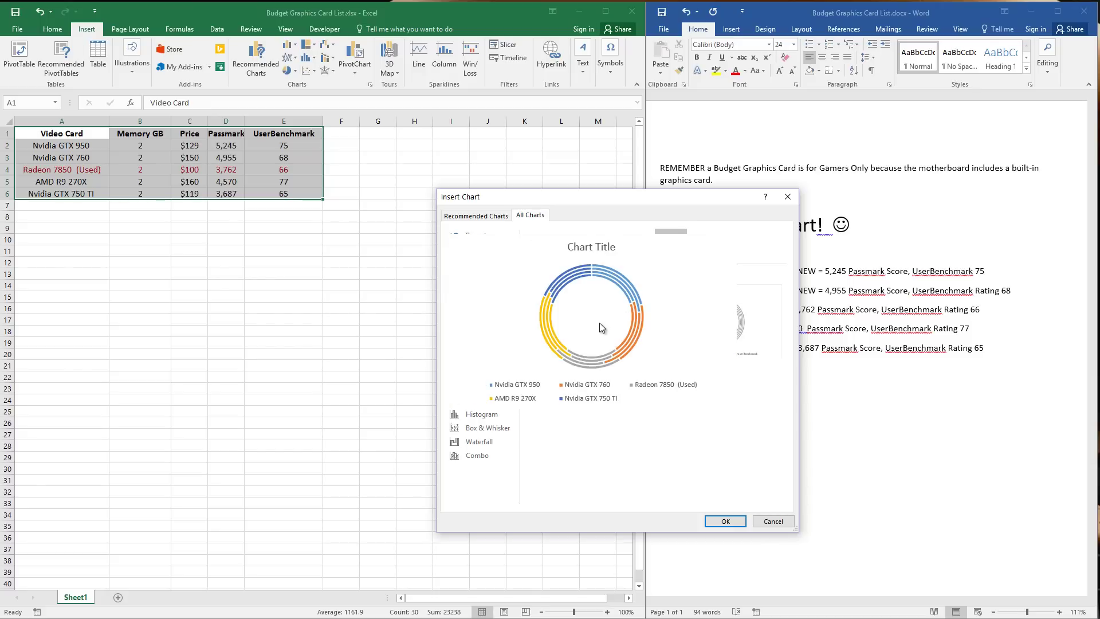
left_click(574, 245)
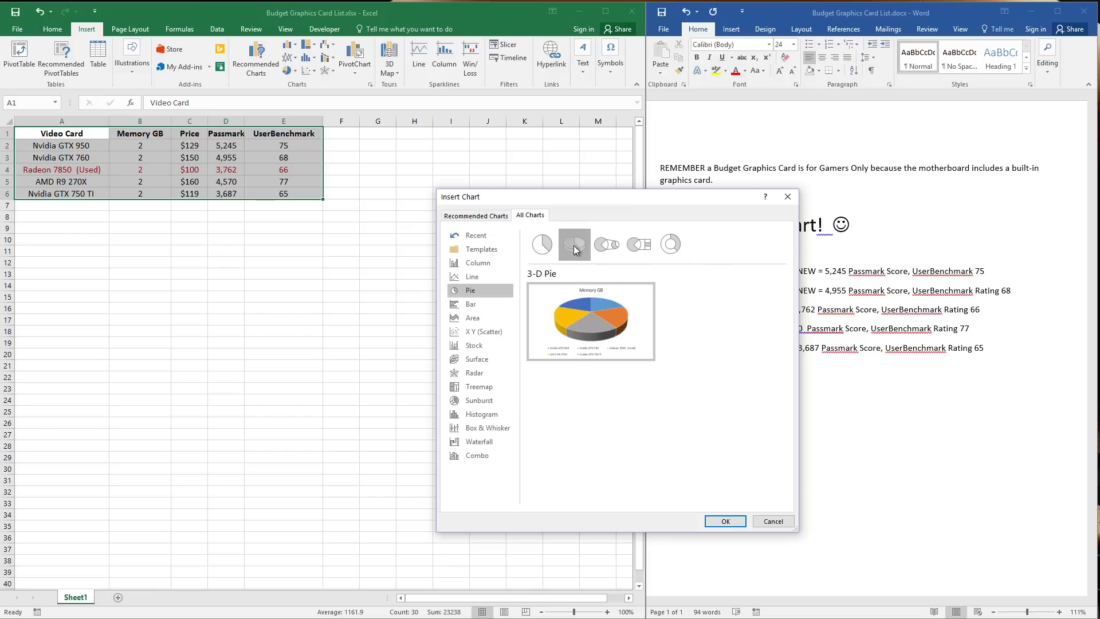
mouse_move(589, 324)
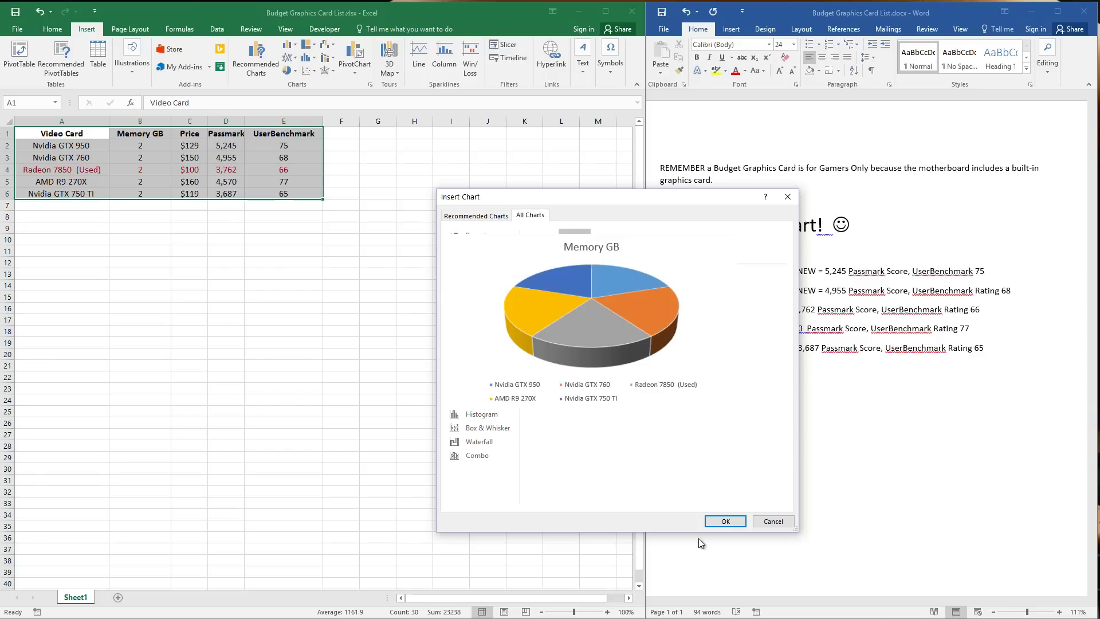
Step: Compare the column chart variants for the table, including Clustered, 100% Stacked and 3-D Clustered Column
left_click(472, 277)
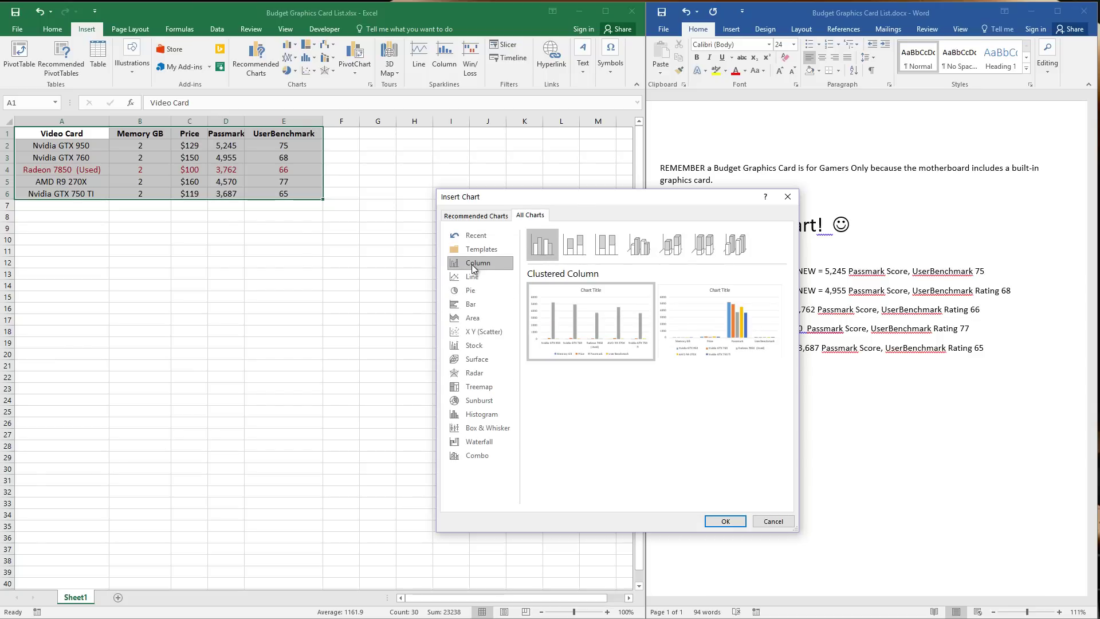
mouse_move(558, 317)
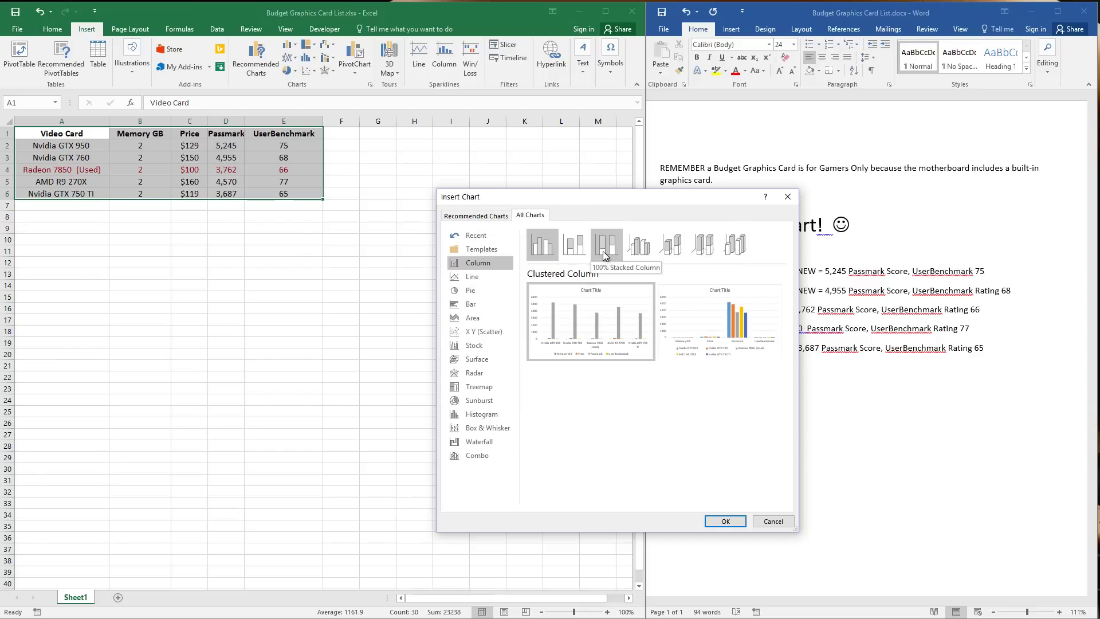
left_click(610, 256)
left_click(642, 246)
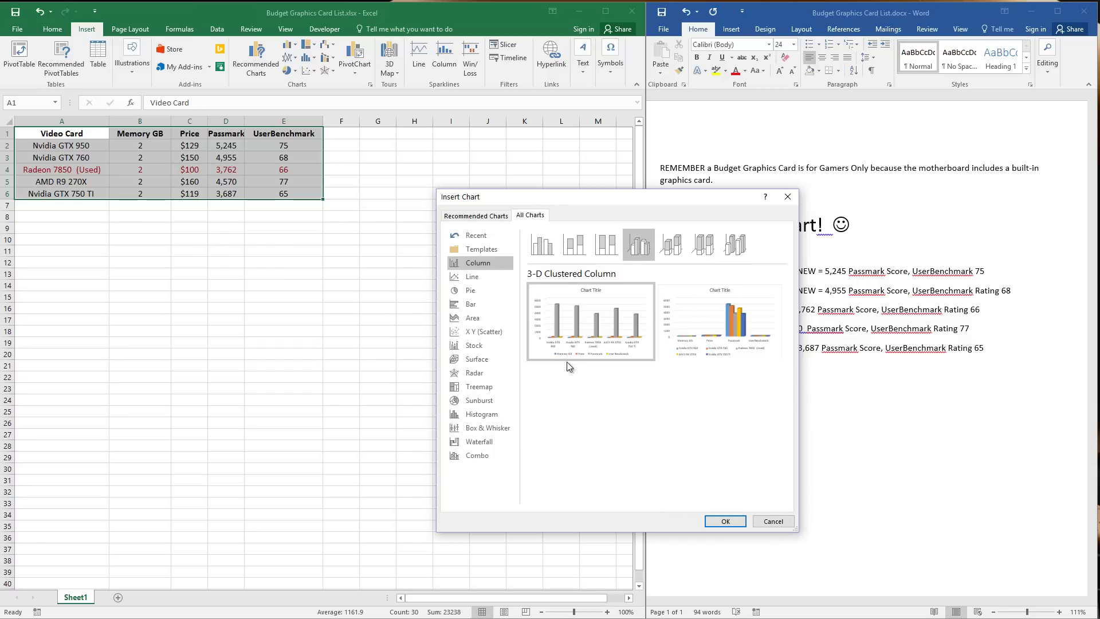
mouse_move(619, 295)
Step: Examine the bar chart variants for the table and preview the 100% Stacked Bar with the cards as series
left_click(472, 306)
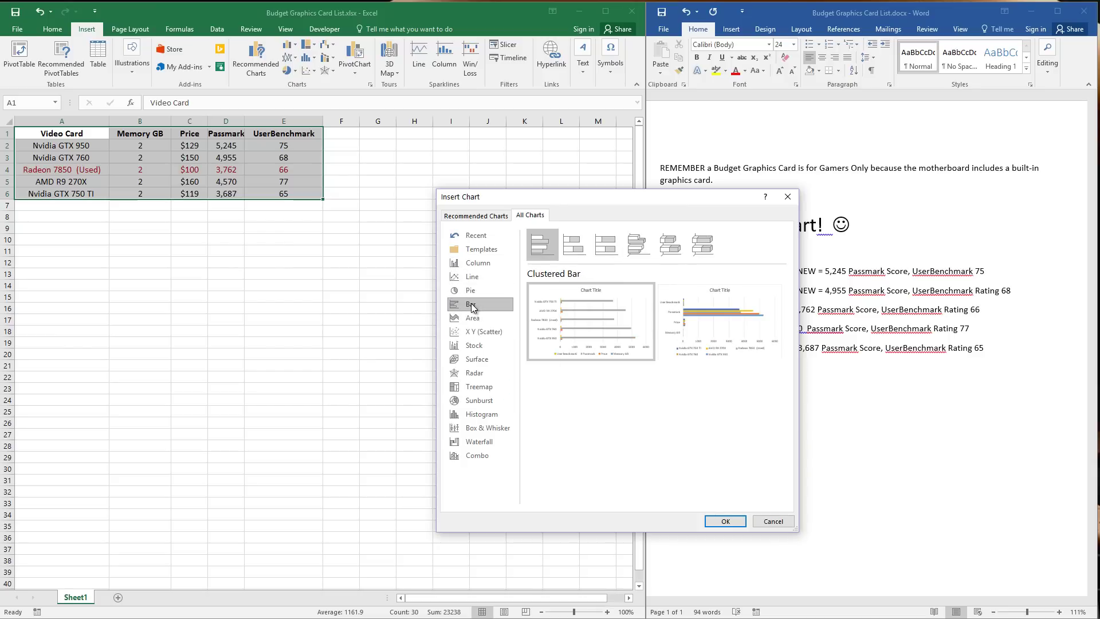
left_click(576, 253)
left_click(606, 251)
left_click(632, 249)
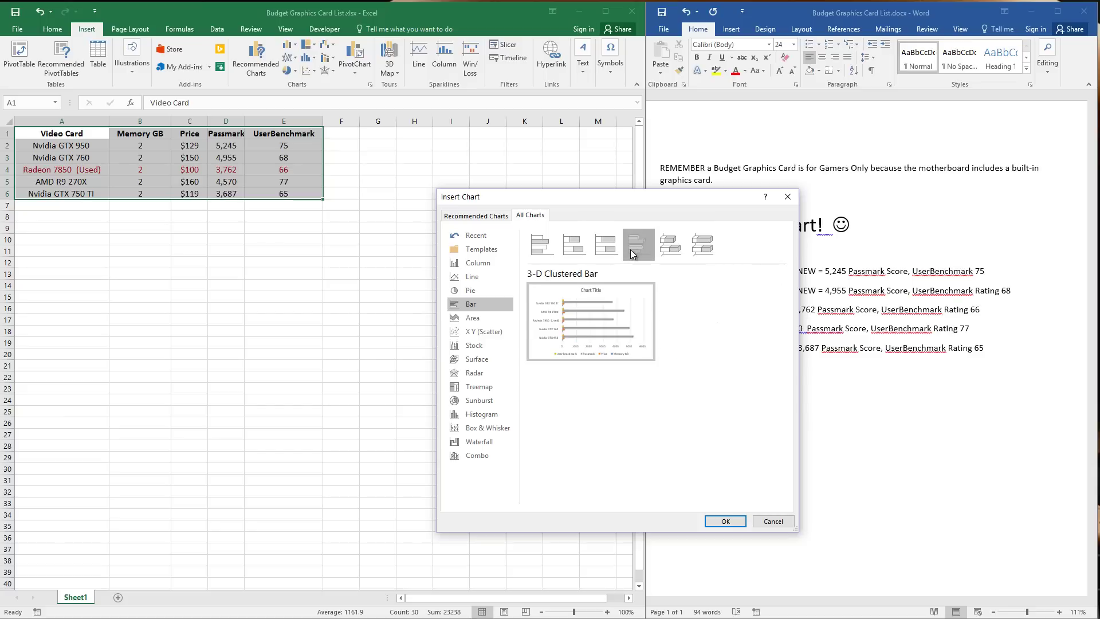
left_click(601, 246)
mouse_move(676, 311)
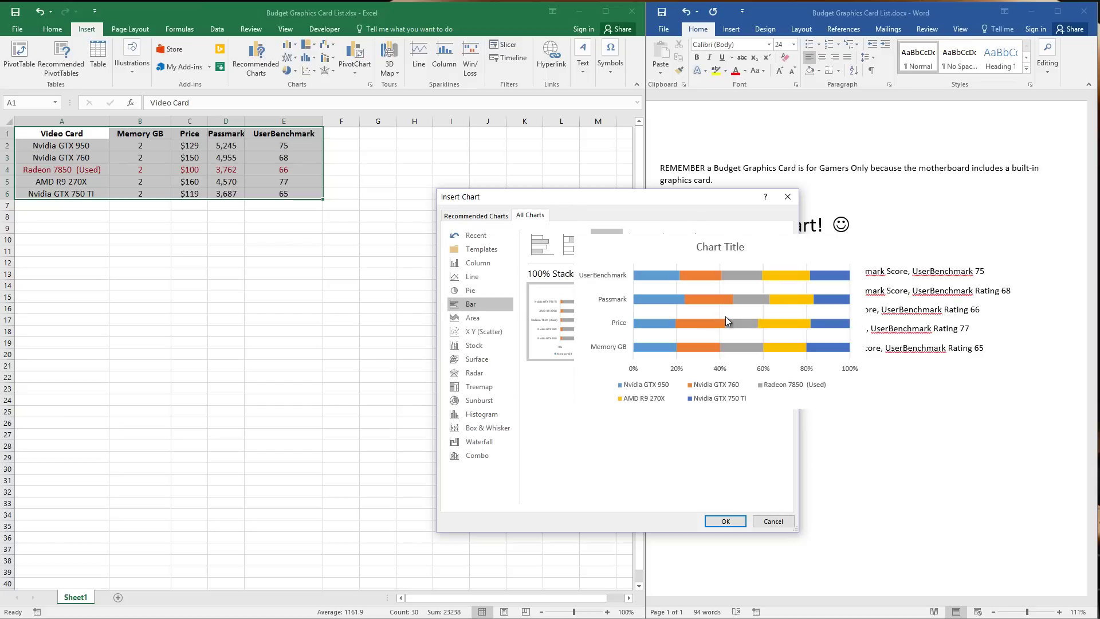
Step: Insert a 3-D Clustered Bar chart with the video cards as categories and enlarge it below the table to about columns A–K, rows 8–35
left_click(639, 246)
mouse_move(699, 327)
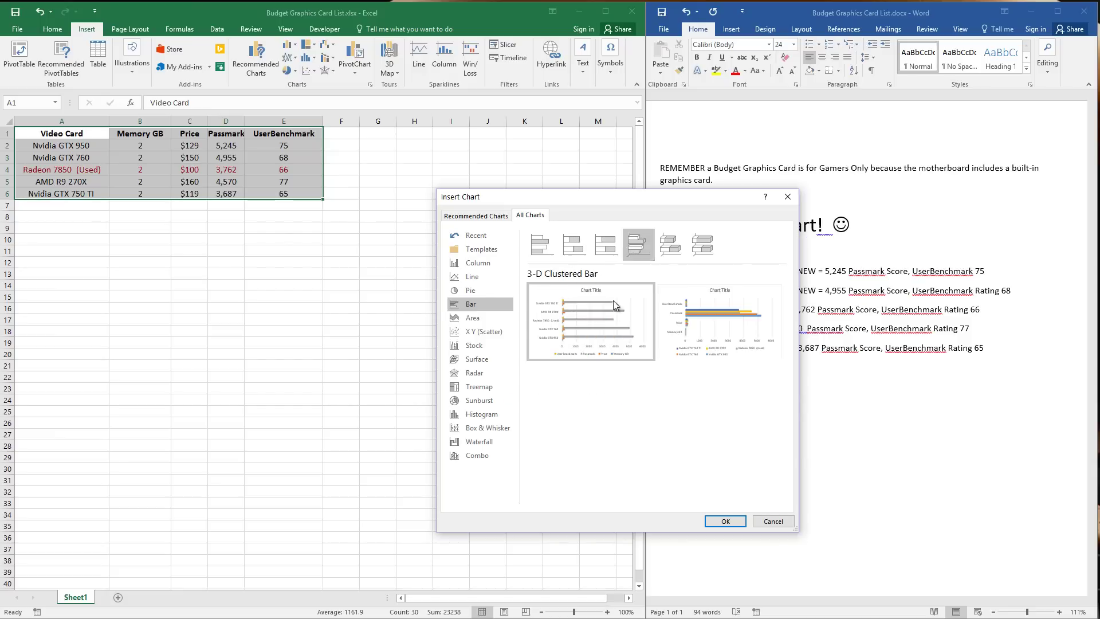
mouse_move(612, 319)
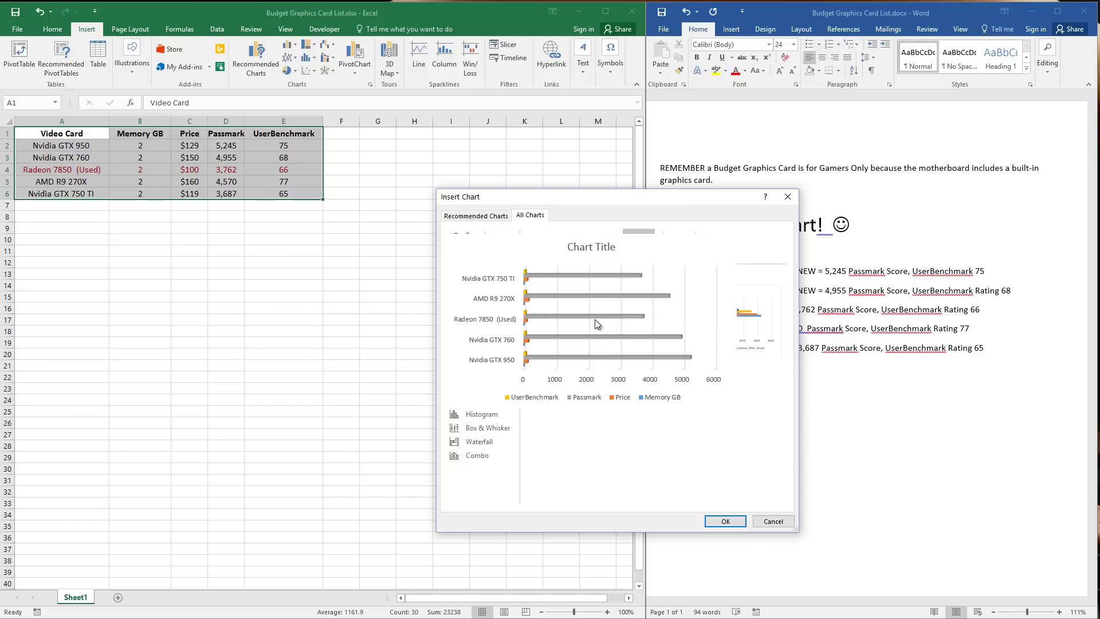
left_click(725, 522)
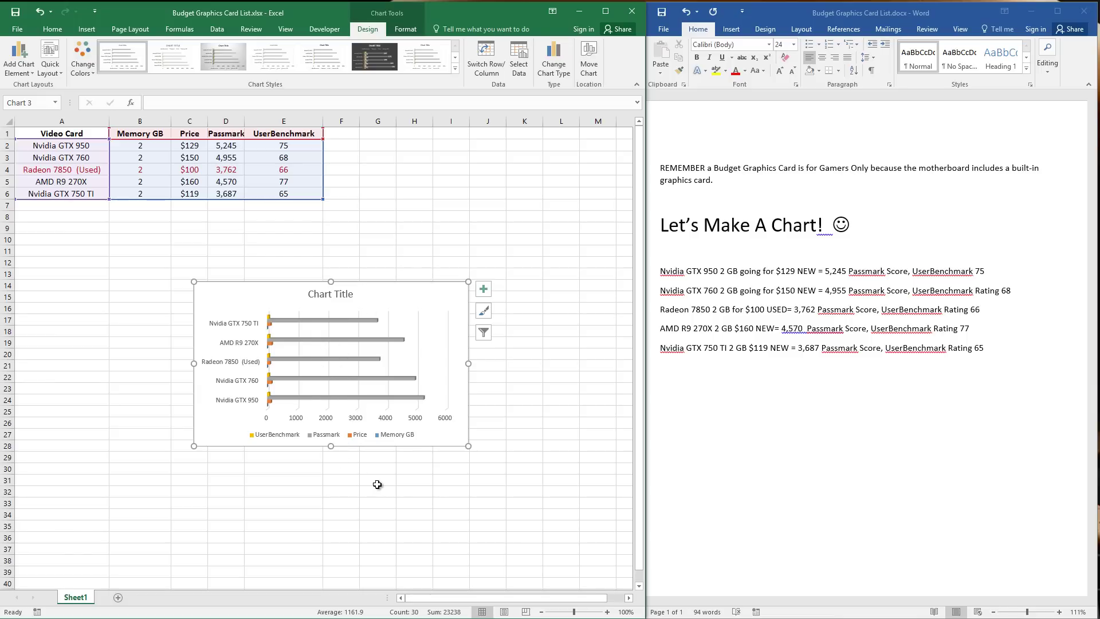
left_click_drag(194, 281, 25, 216)
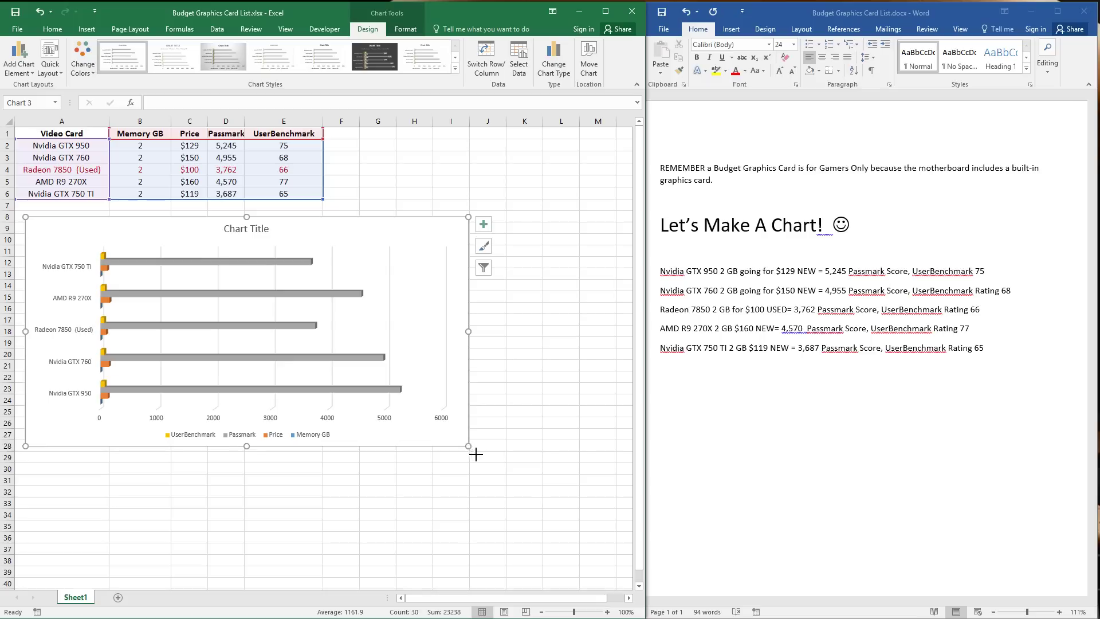
left_click_drag(475, 454, 616, 542)
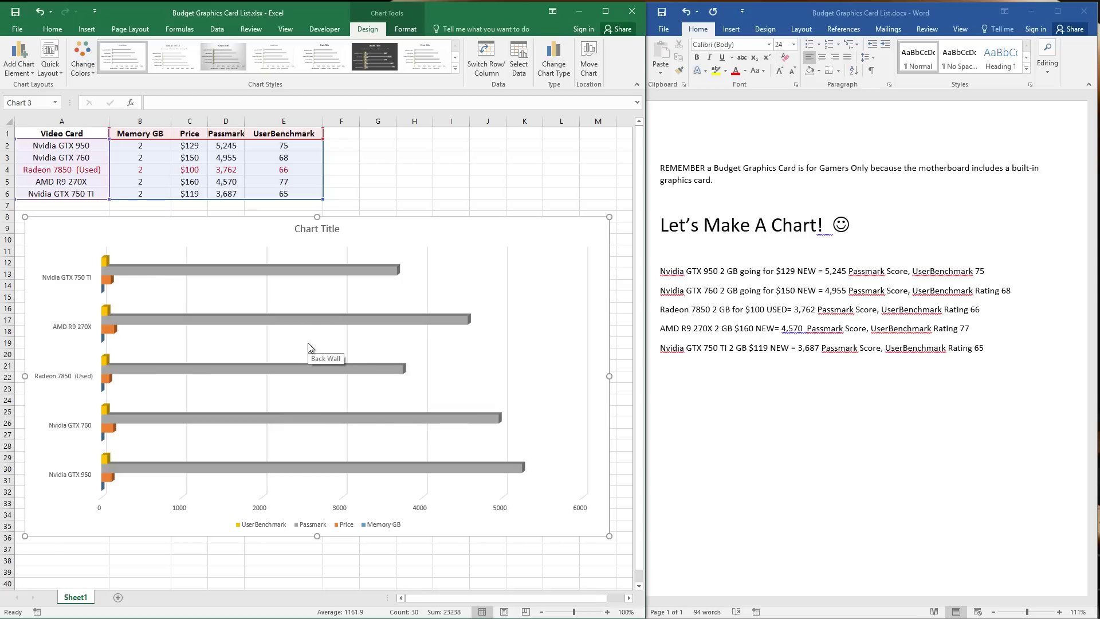
Step: Change the chart title to "Budget Gaming Video Cards"
double_click(313, 232)
triple_click(313, 234)
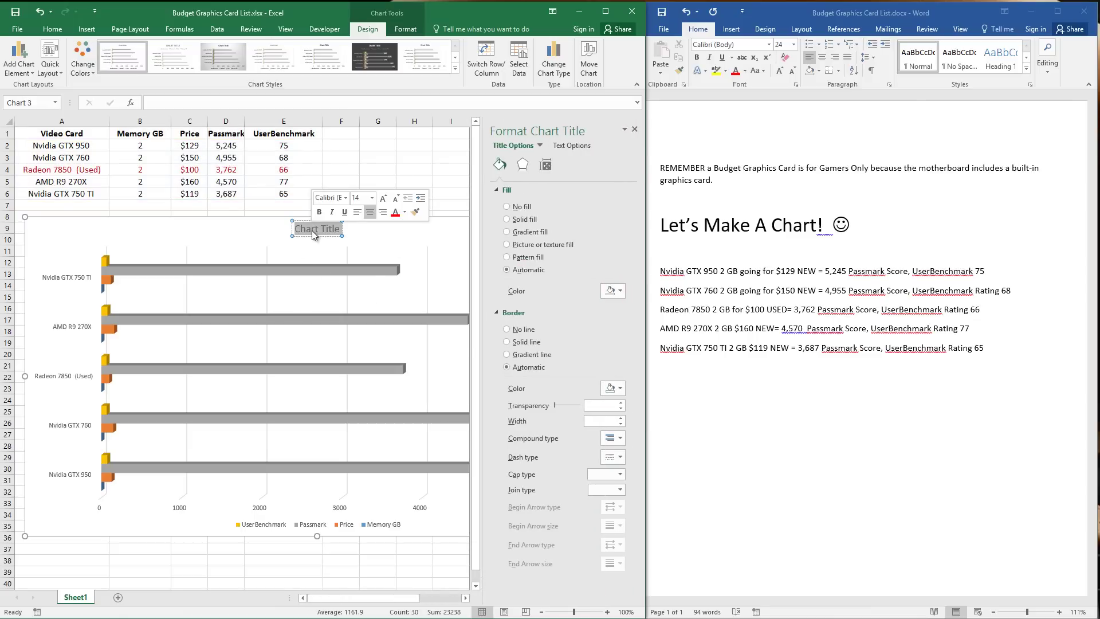
type("Budge")
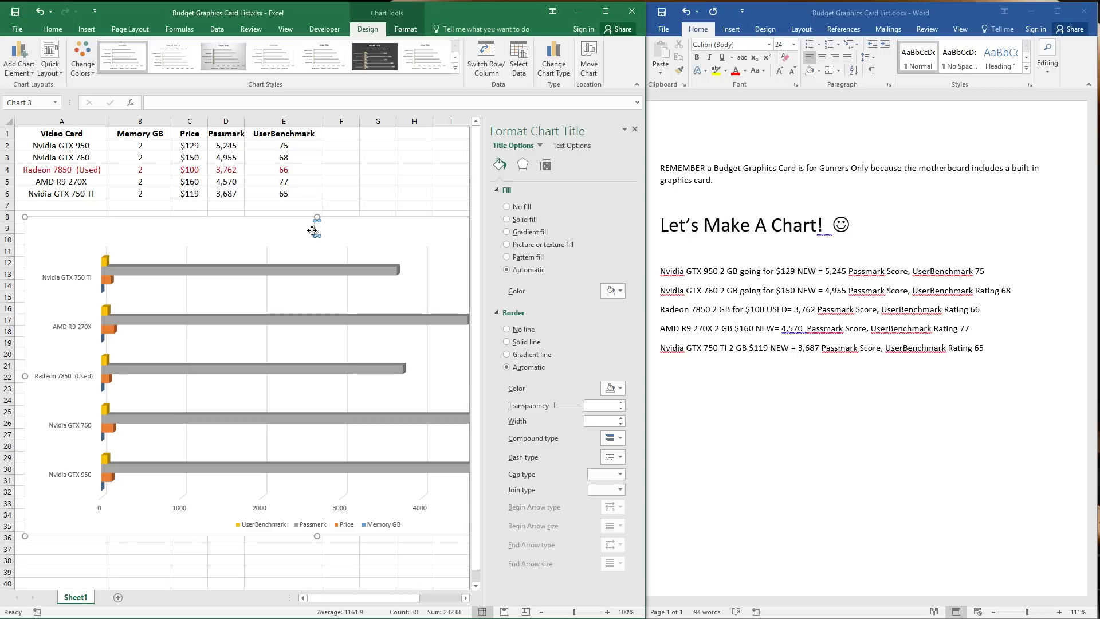
type("t G")
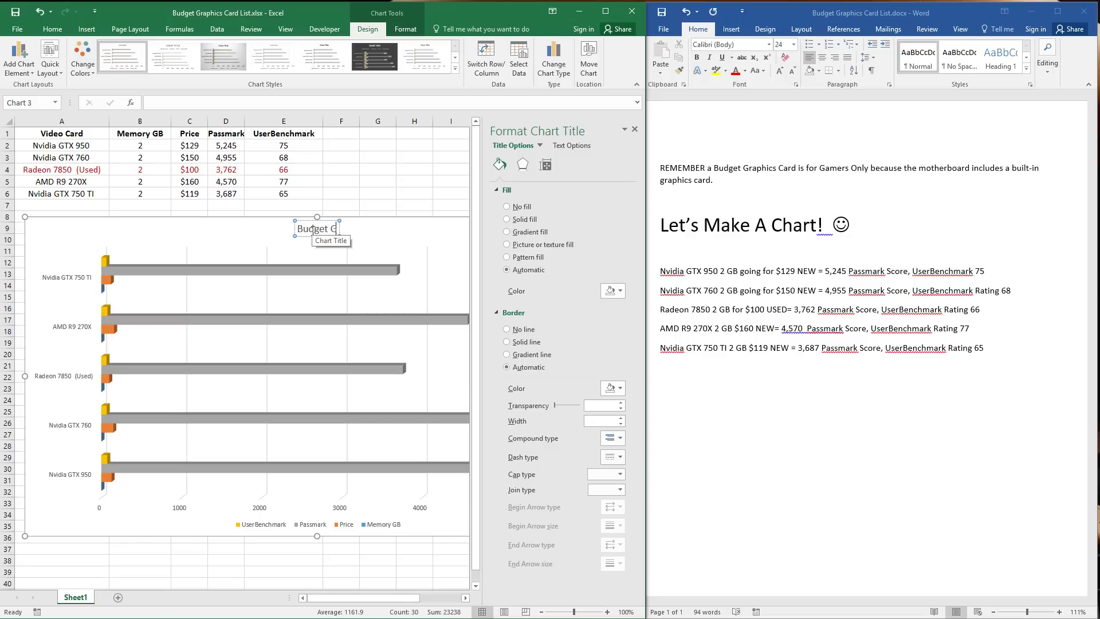
type("aming Video Cards")
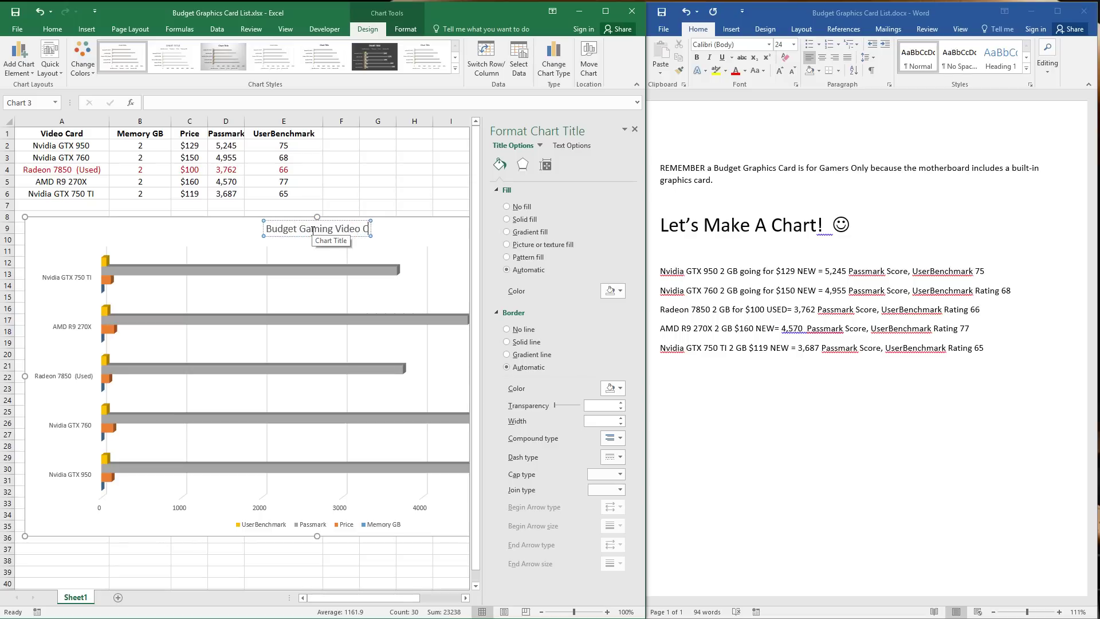
Step: Widen the Excel window so the whole chart shows beside the formatting pane, and reselect the chart
left_click(378, 193)
left_click_drag(645, 615, 1004, 612)
left_click(363, 397)
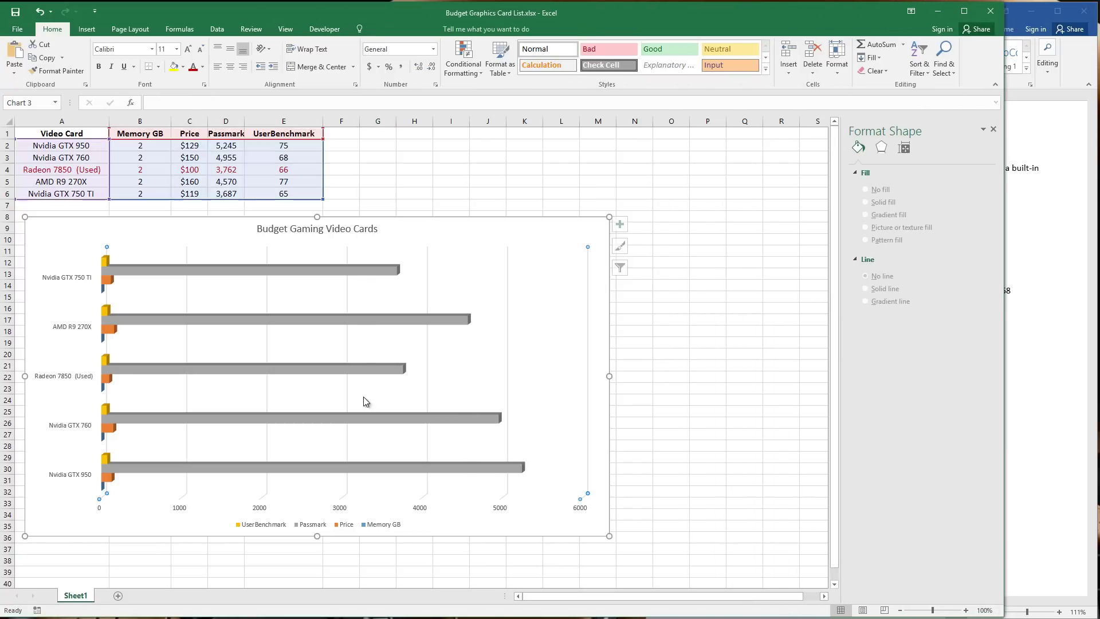
Step: Try axis titles on the chart, remove them again, and add data labels to all bars
left_click(624, 224)
left_click(656, 246)
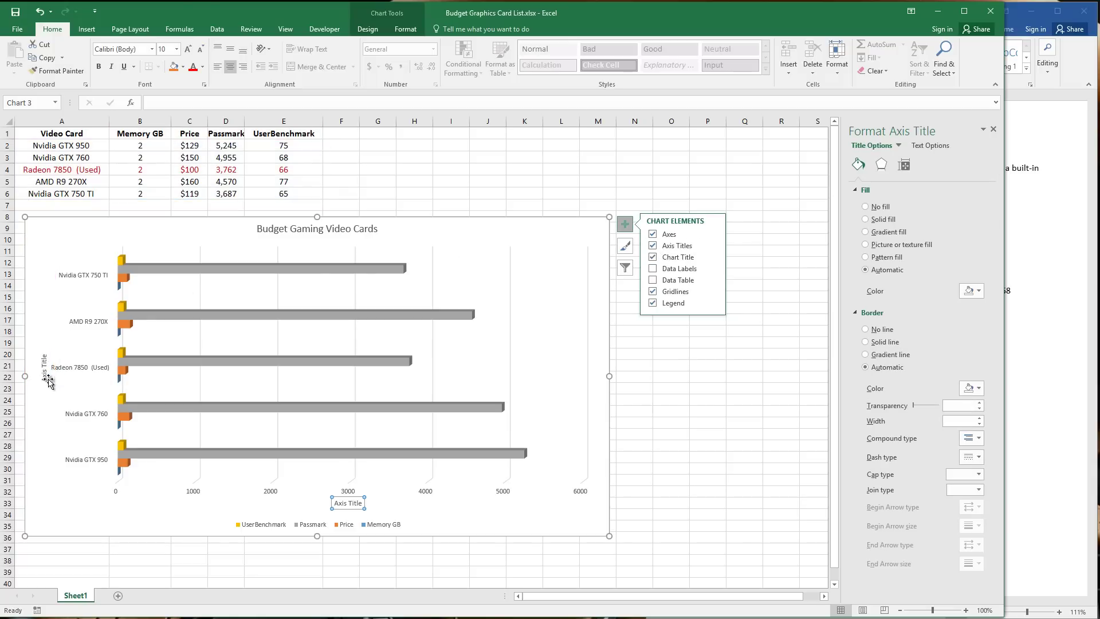
left_click(653, 246)
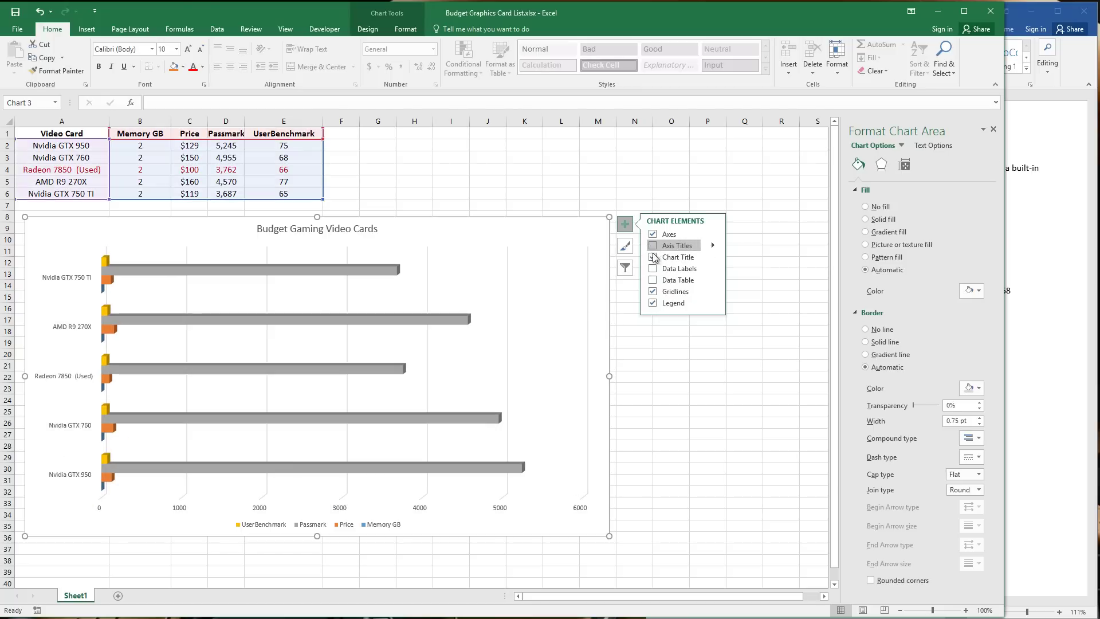
left_click(653, 269)
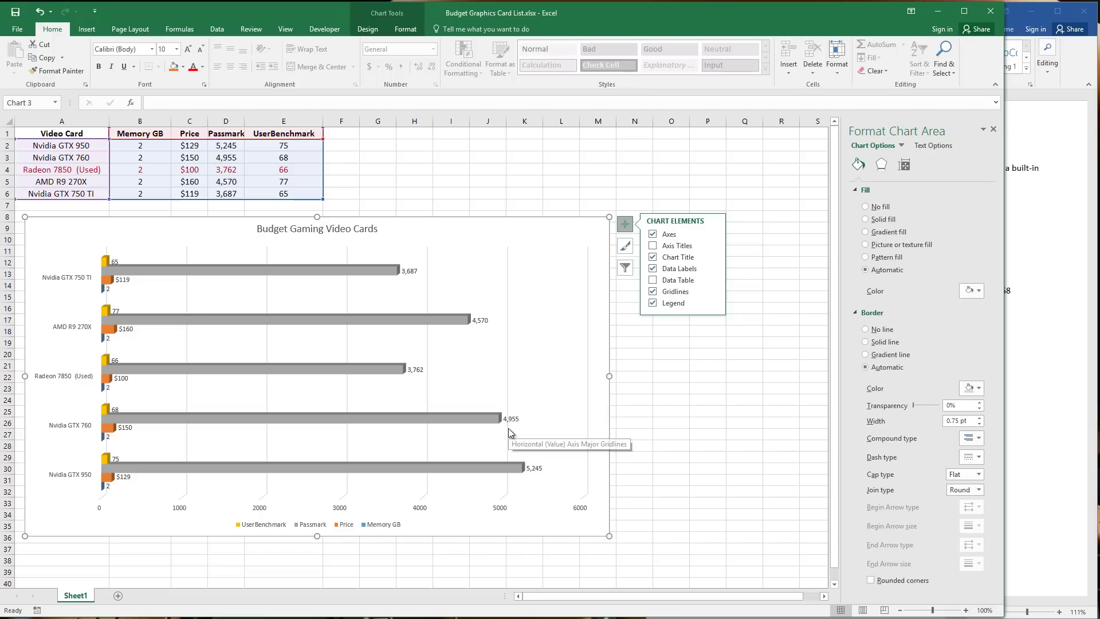
Step: Apply the third chart style, the one with the grey gradient background, and deselect the chart
left_click(626, 247)
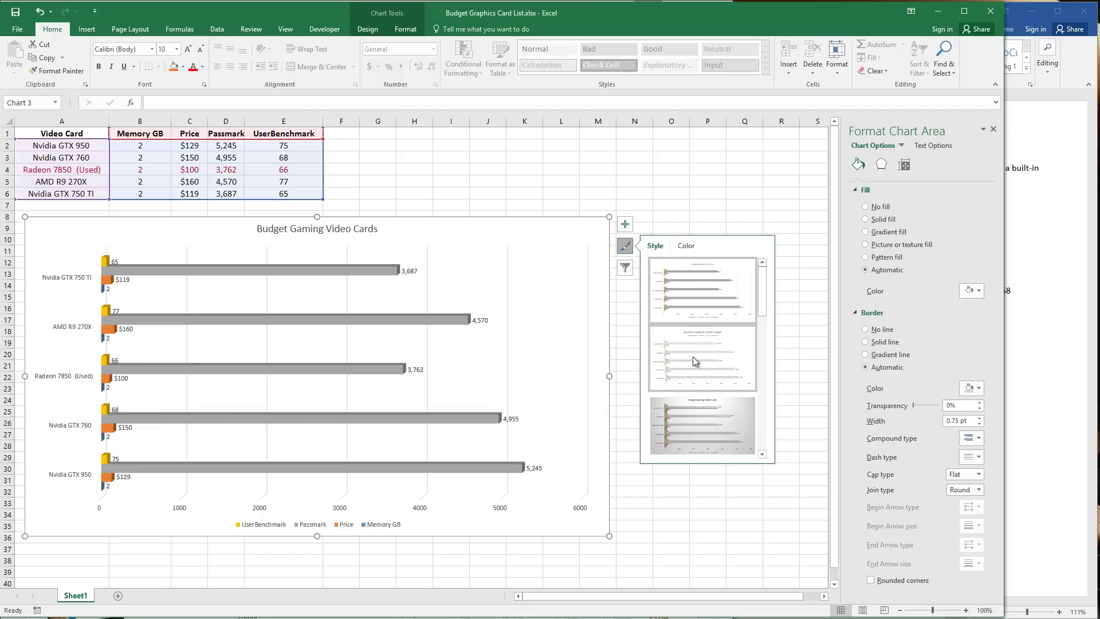
left_click(692, 418)
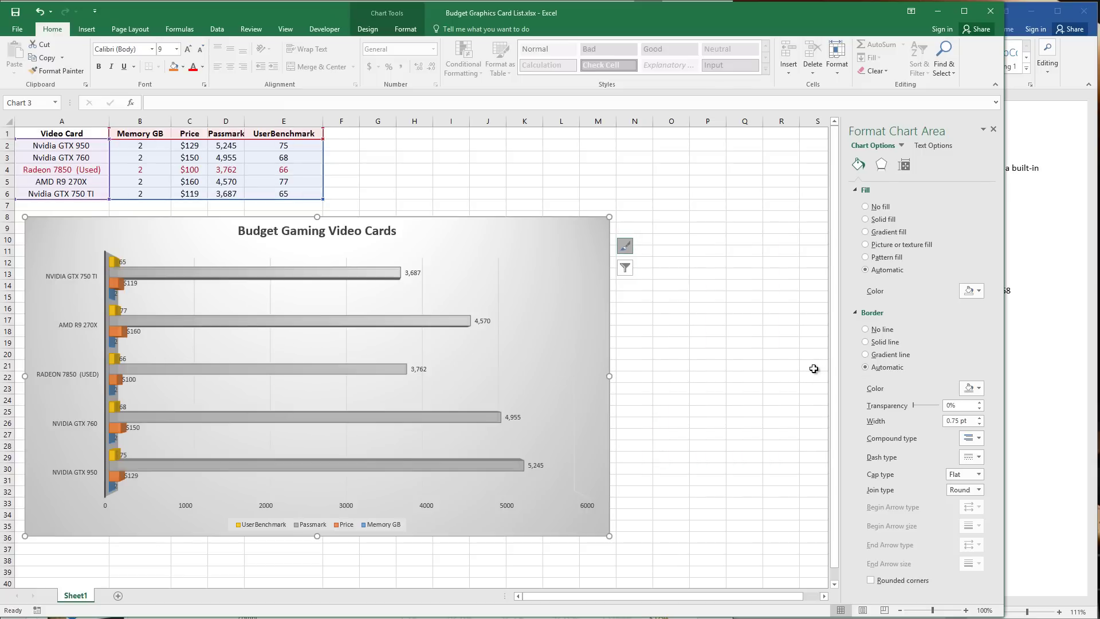
left_click(814, 369)
left_click(271, 279)
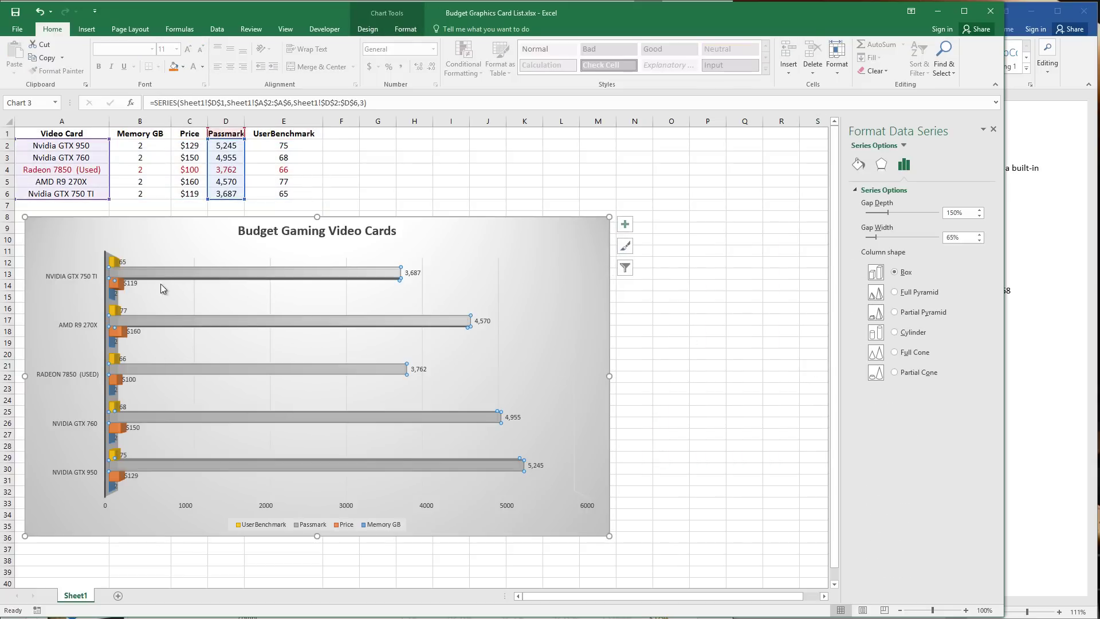
key("Escape")
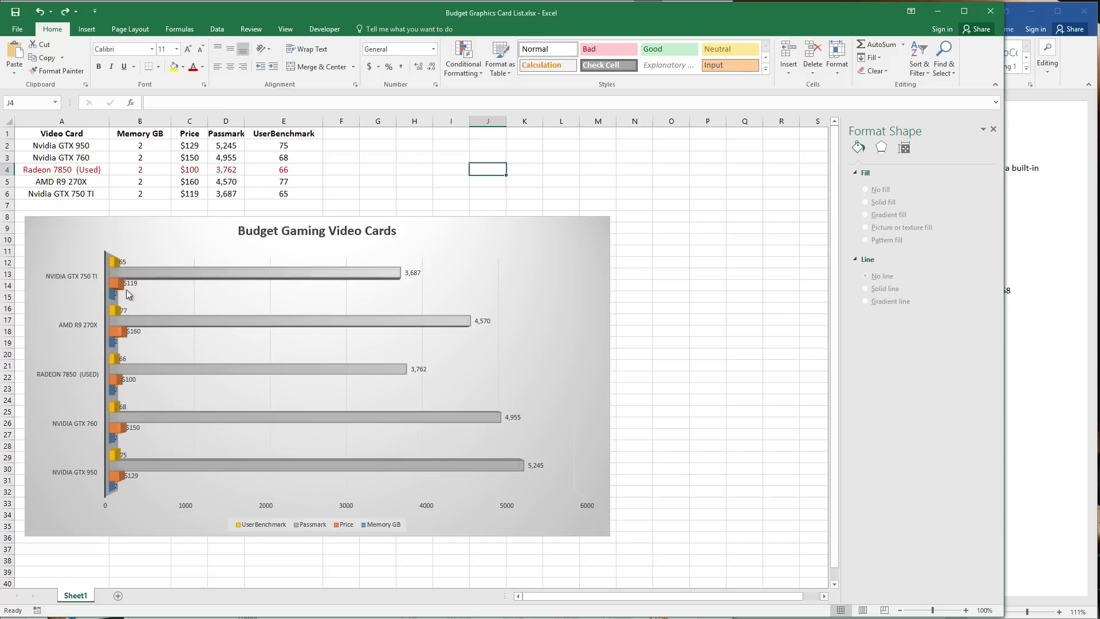
Step: Move the Nvidia GTX 750 TI UserBenchmark label away from its bar and clone its placement to the other UserBenchmark labels
left_click(123, 262)
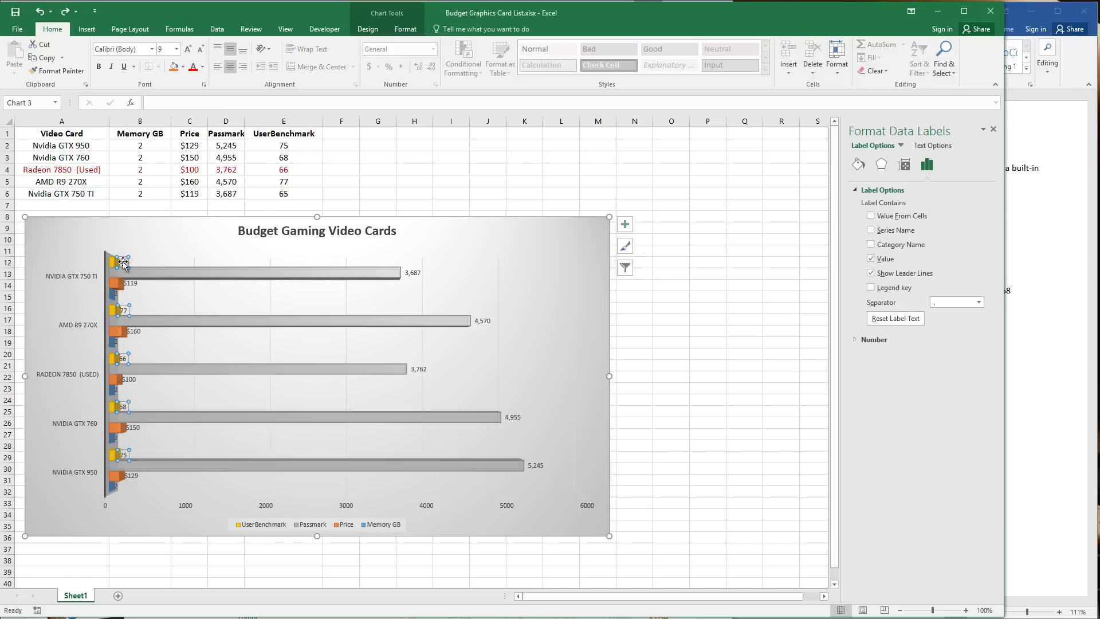
left_click(123, 262)
left_click_drag(122, 263, 134, 260)
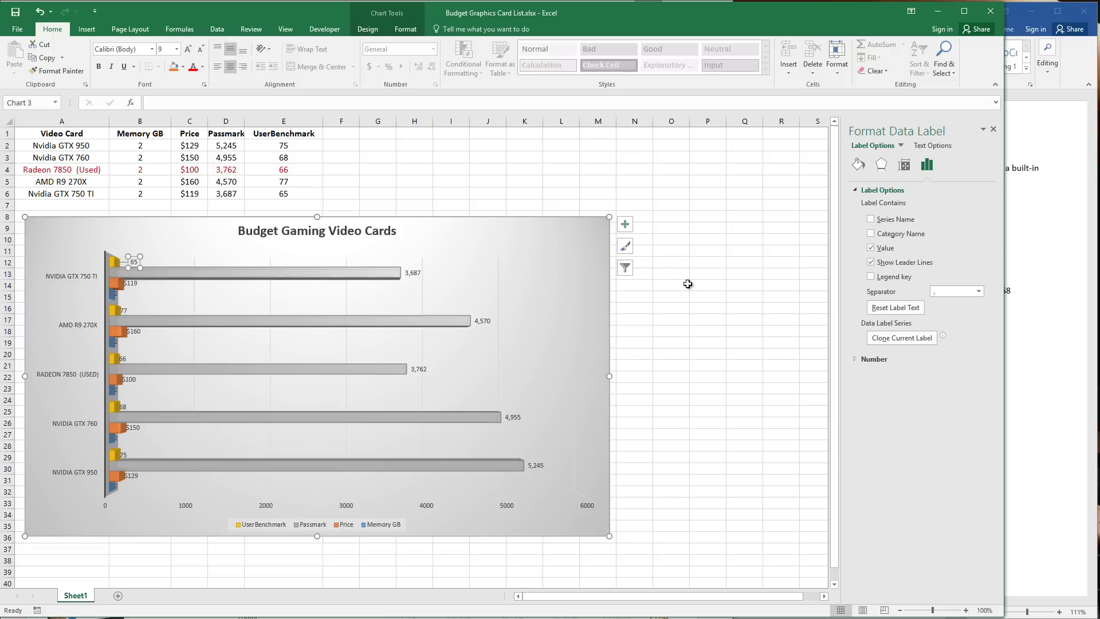
left_click(901, 340)
left_click(660, 377)
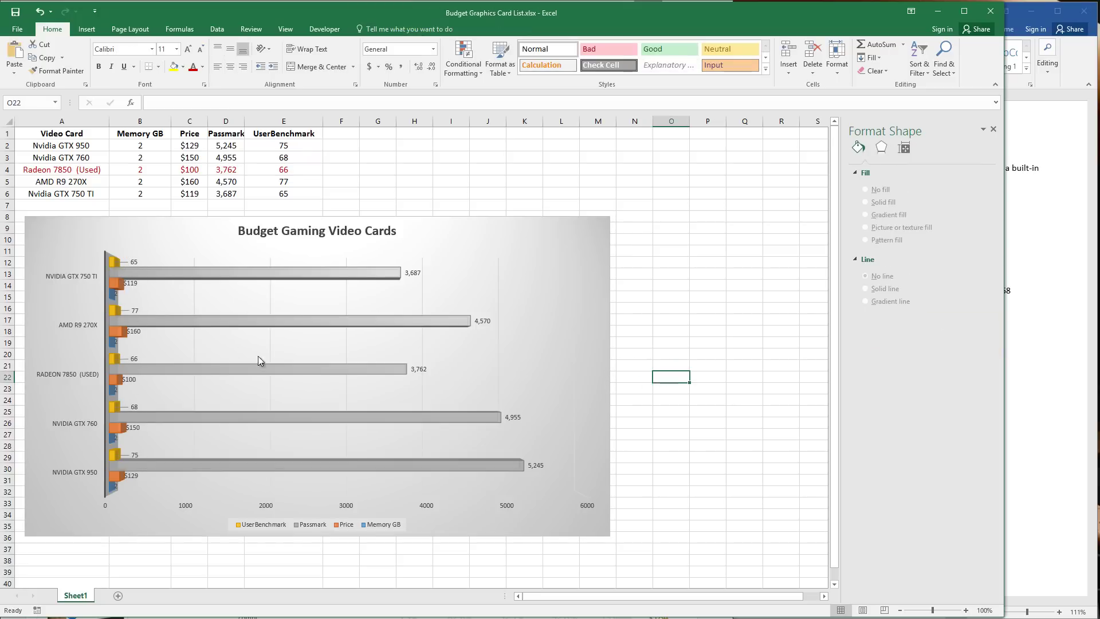
Step: Shift the Nvidia GTX 750 TI Price label away from its bar and clone its placement to the other Price labels
left_click(130, 284)
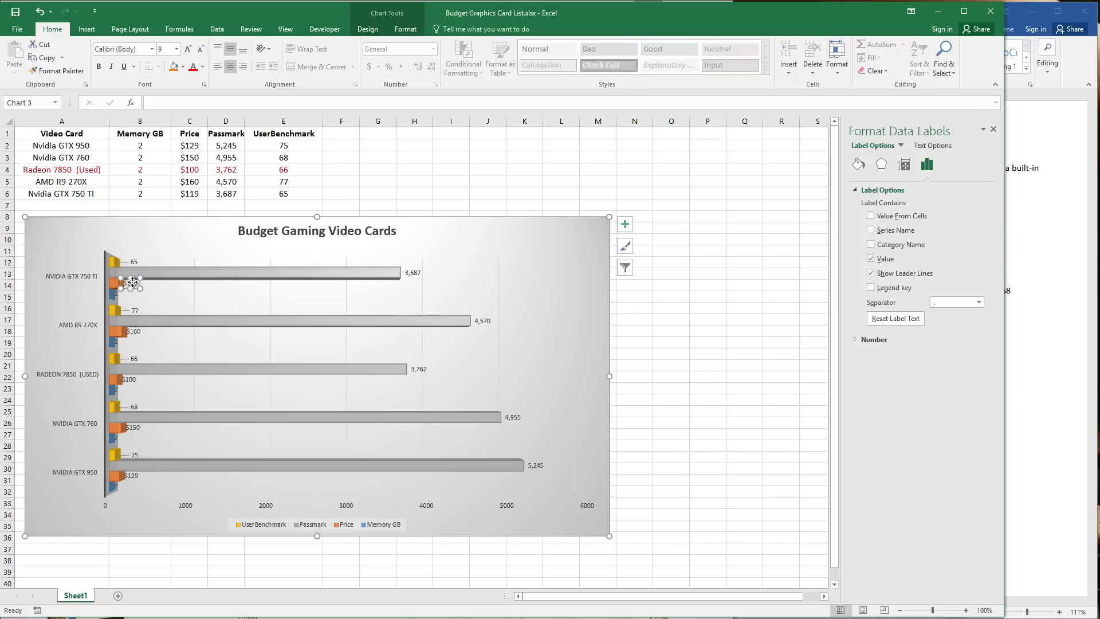
left_click(137, 283)
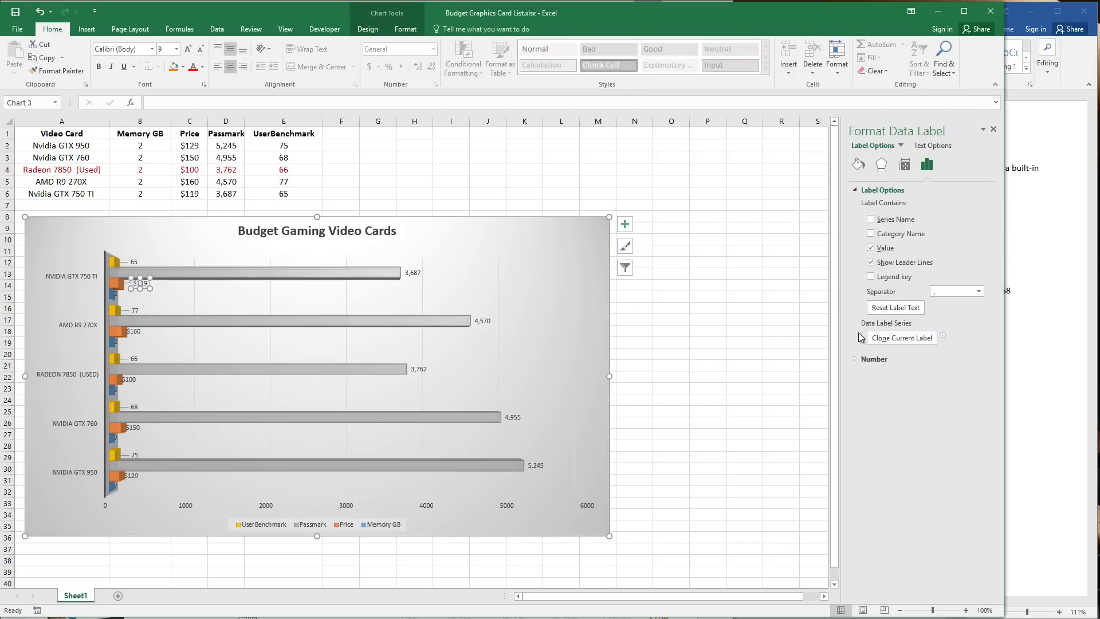
left_click(890, 338)
left_click(686, 317)
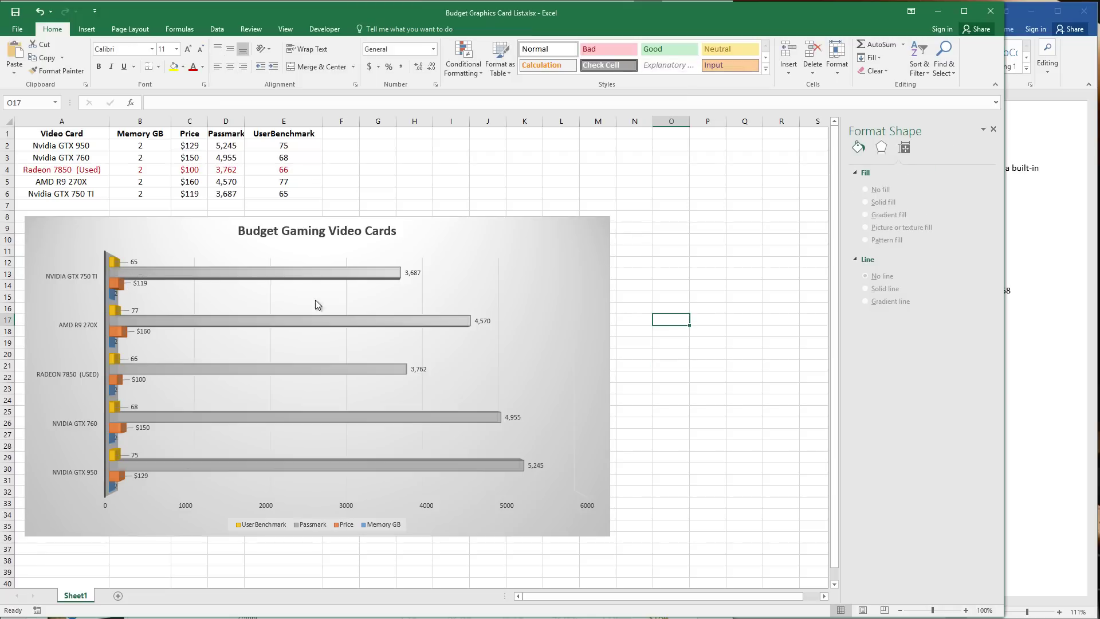
Step: Move the Nvidia GTX 750 TI Memory GB label off its bar and clone its placement to the other Memory GB labels
left_click(115, 390)
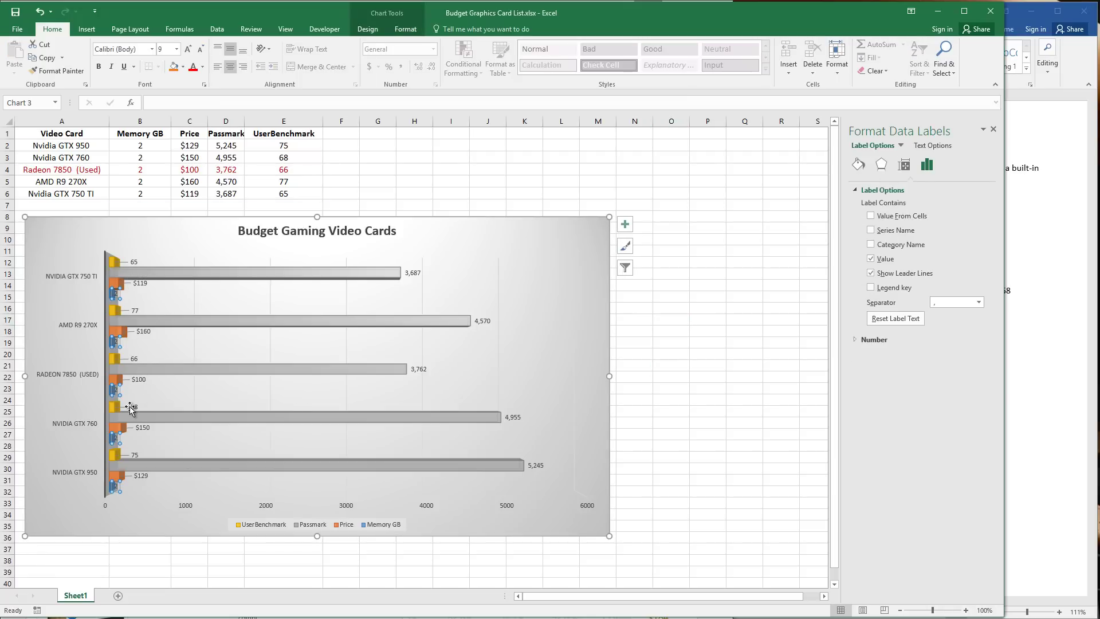
left_click(123, 293)
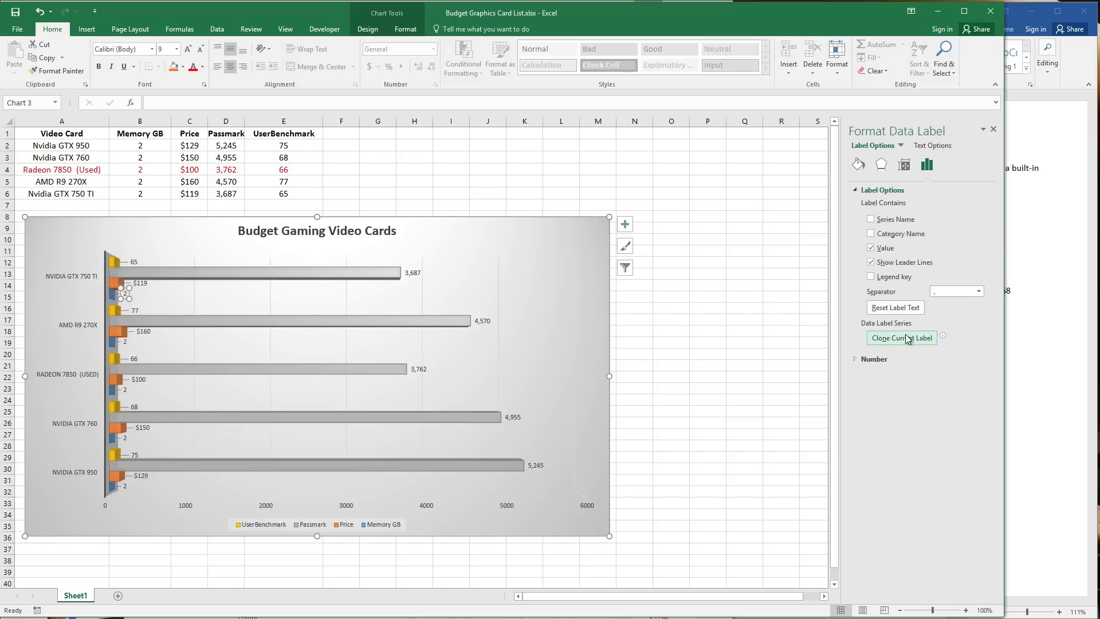
left_click(681, 336)
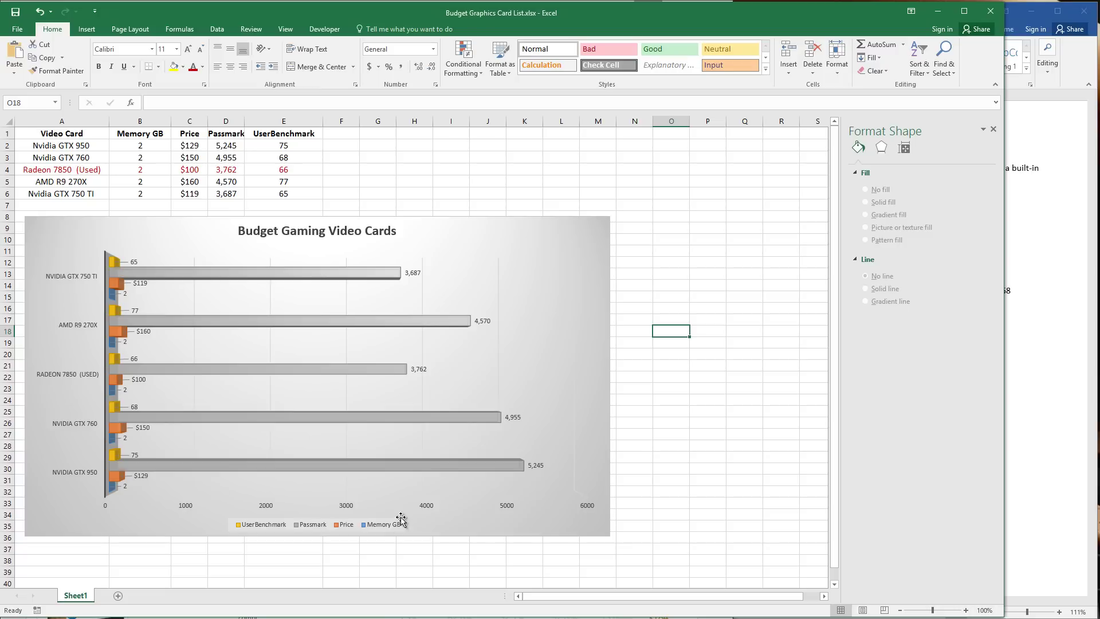
Step: Select the video card table A1:E6, open its recommended charts, and preview the second suggestion and the Clustered Column chart
left_click(546, 262)
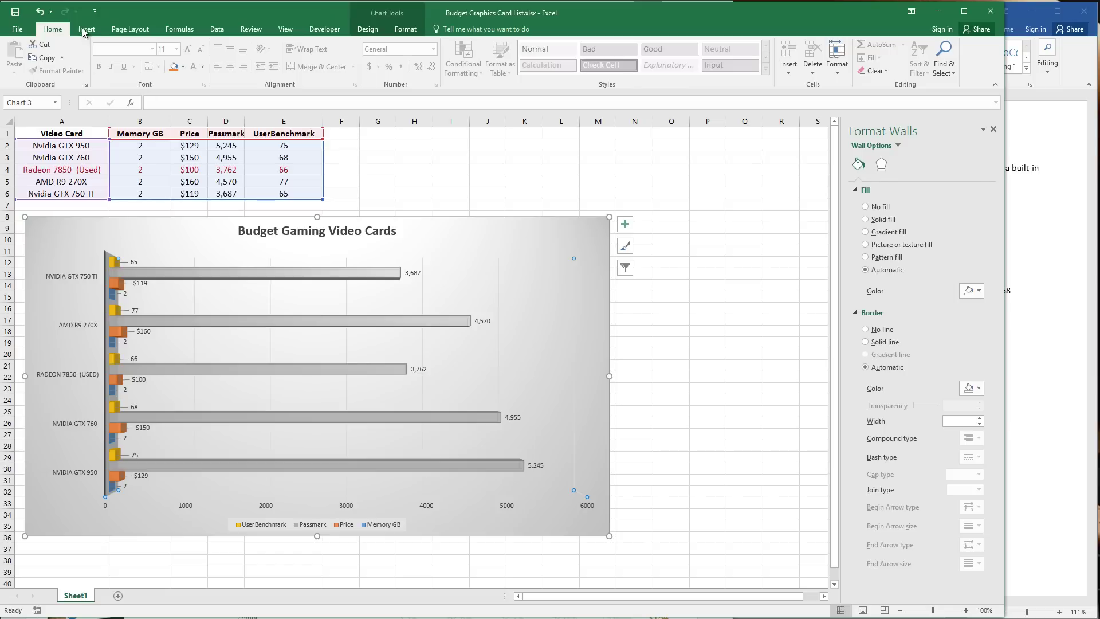
left_click_drag(52, 134, 287, 193)
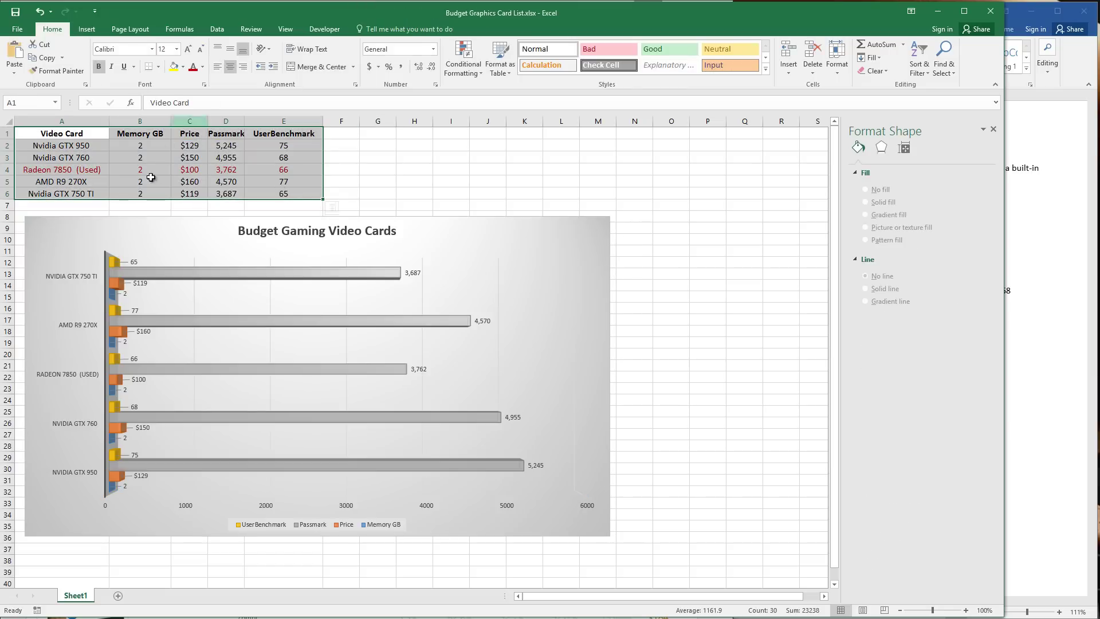
left_click(86, 28)
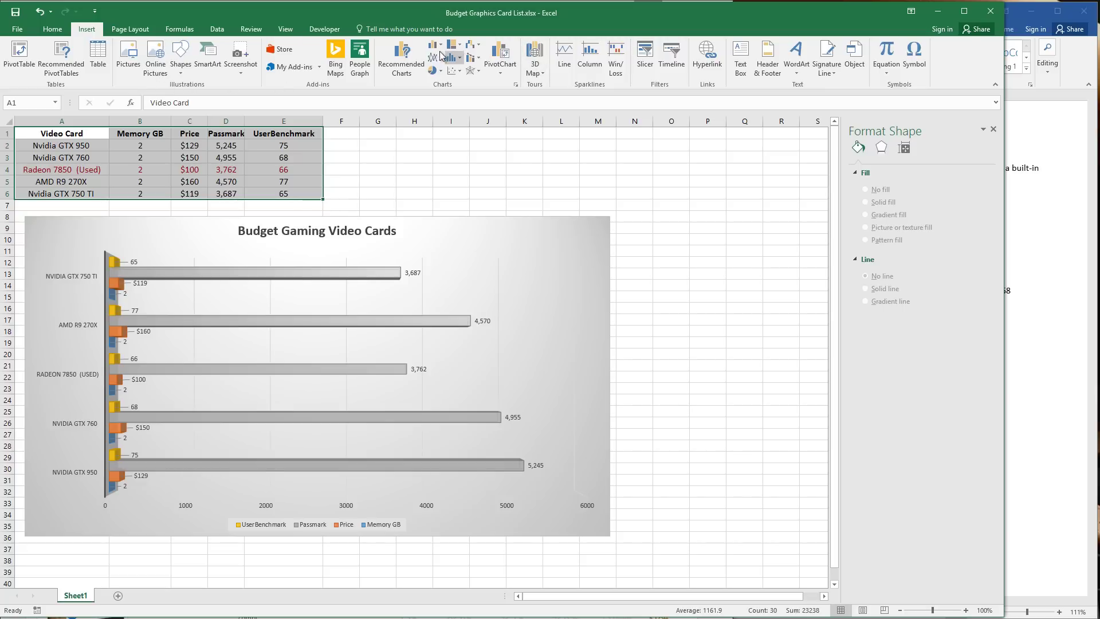
left_click(405, 52)
left_click(504, 309)
left_click(518, 389)
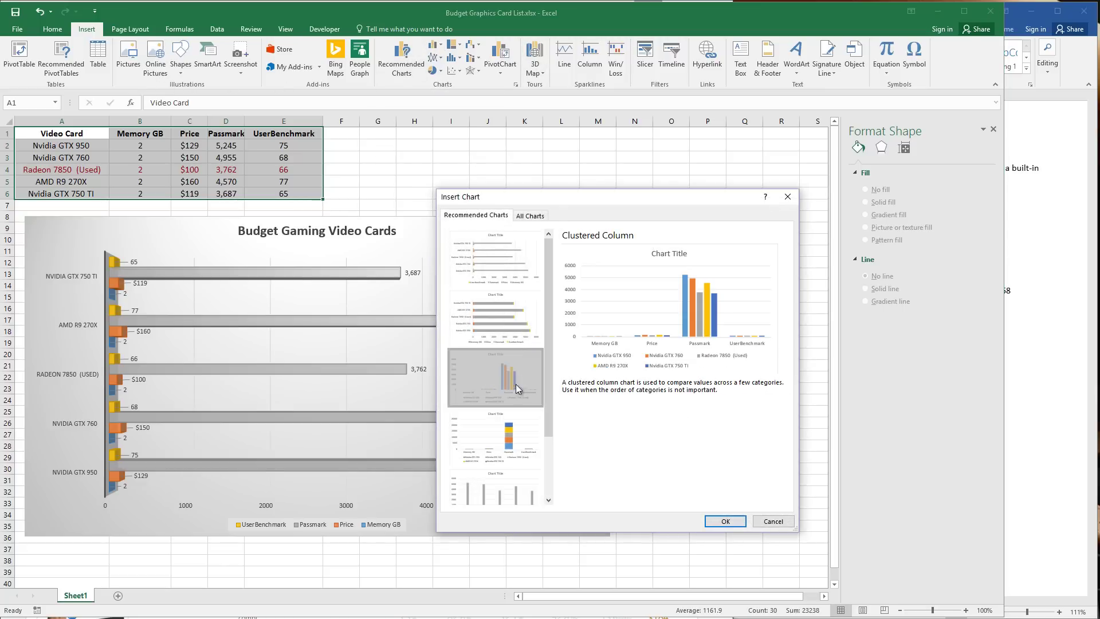